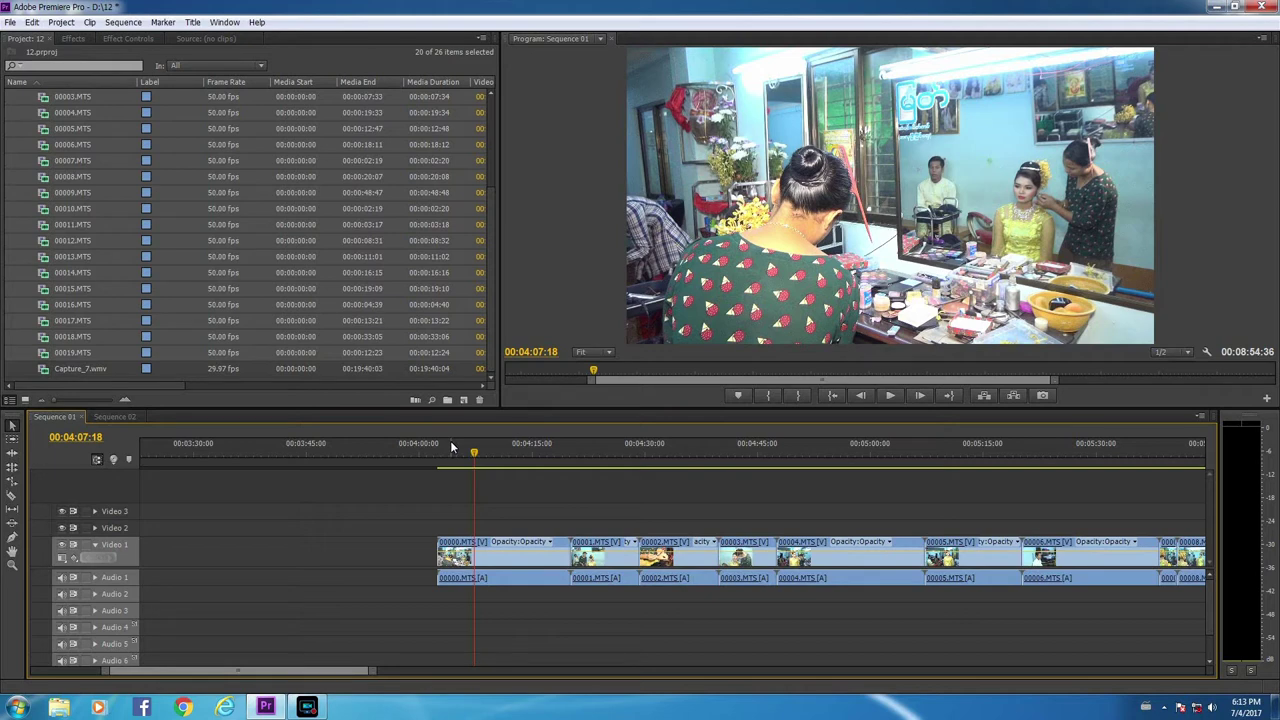
# Save the current project under its existing name.
pyautogui.hotkey('ctrl', 's')
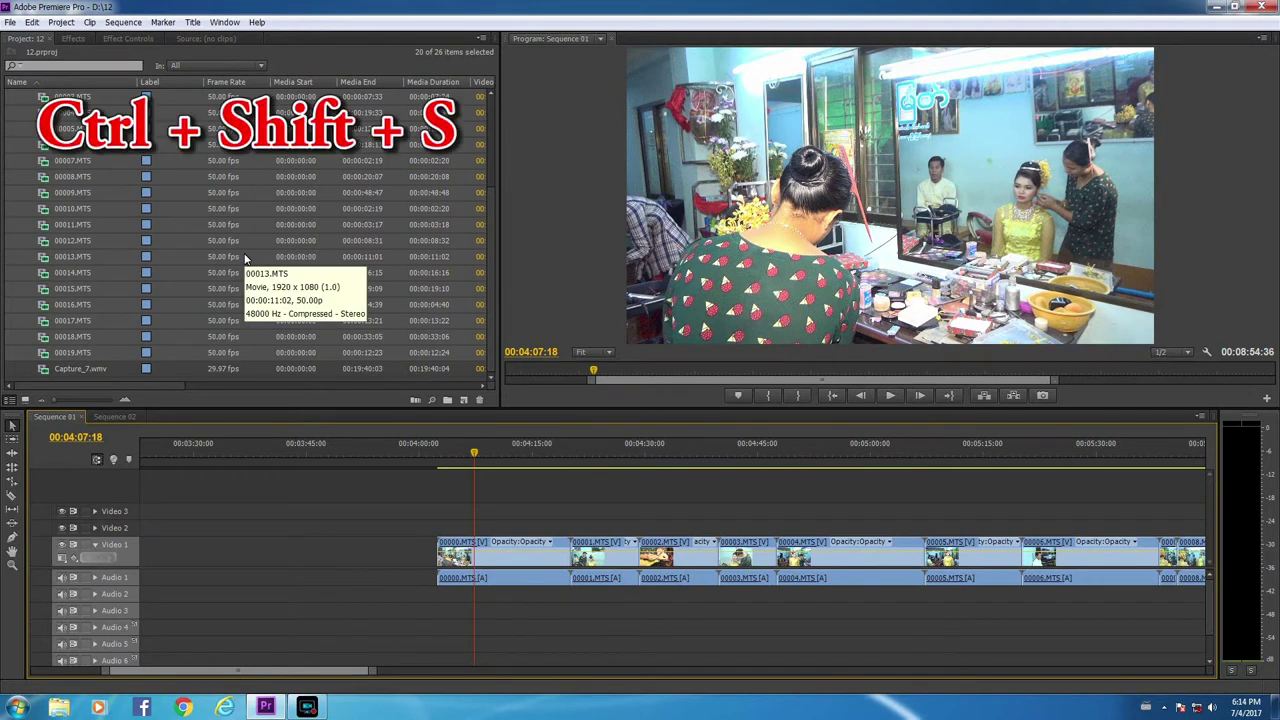
pyautogui.hotkey('ctrl', 'shift', 's')
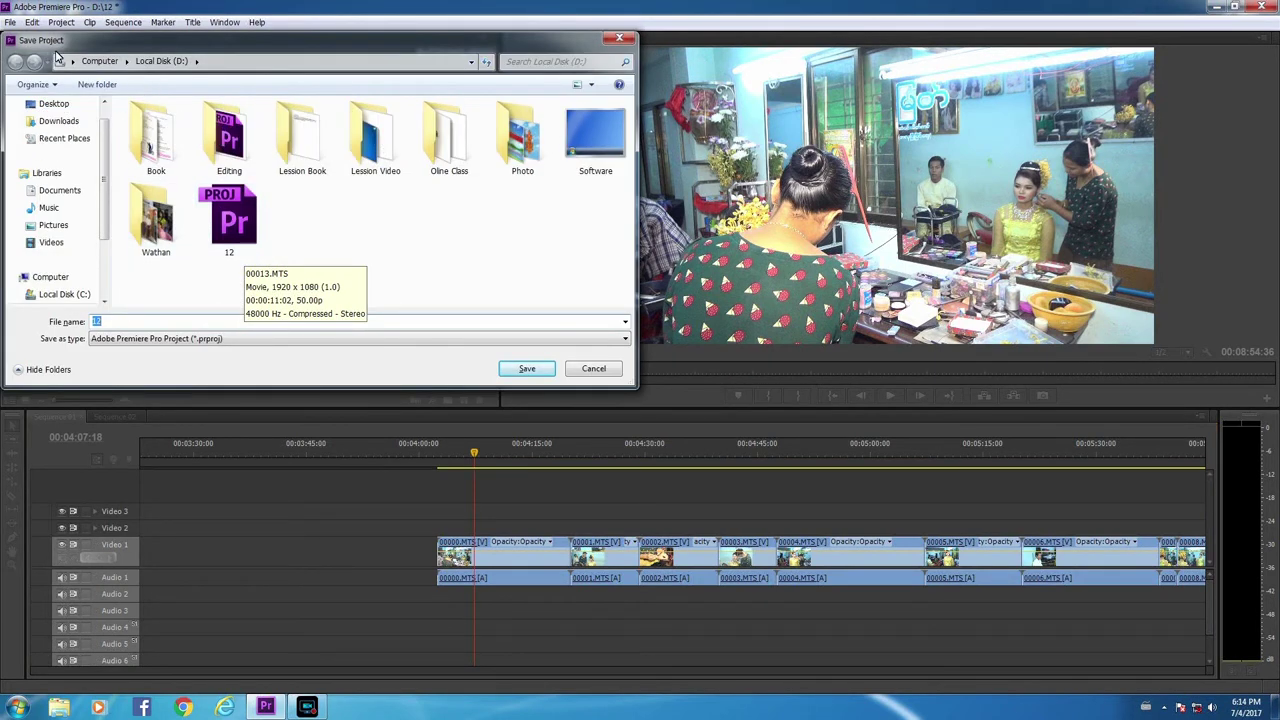
pyautogui.scroll(-1, 104, 210)
pyautogui.scroll(-2, 104, 210)
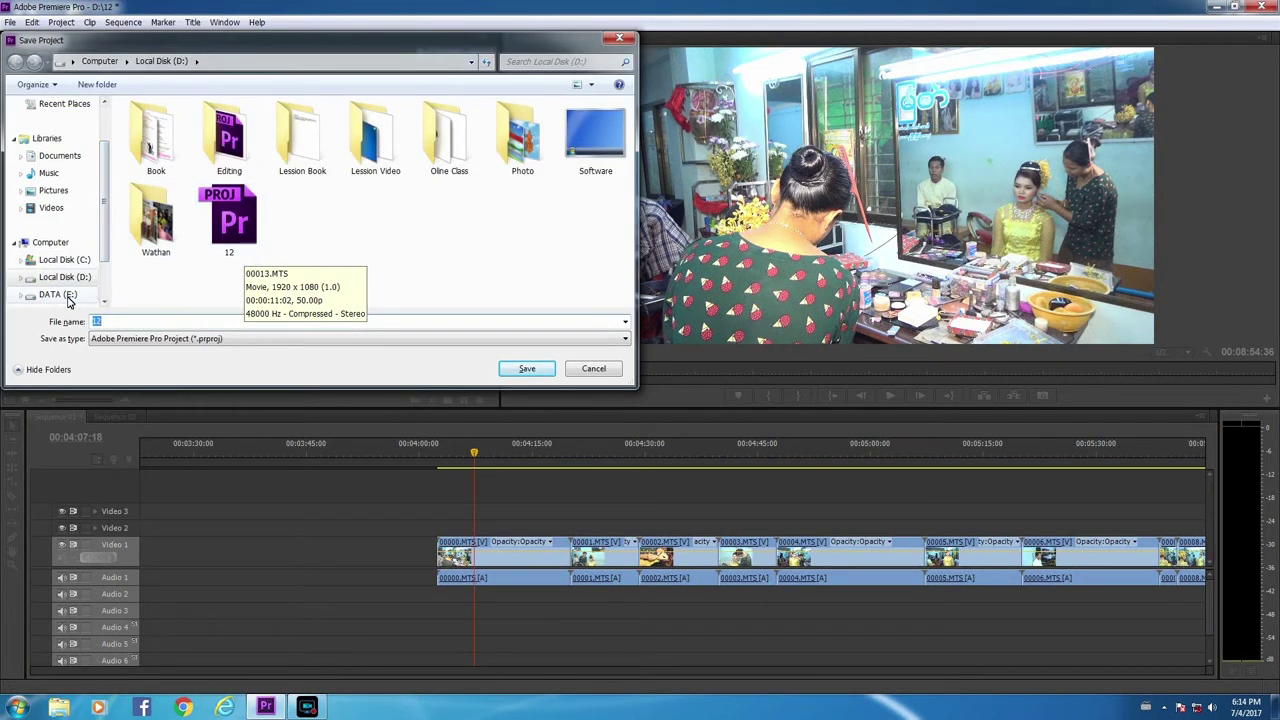
pyautogui.click(616, 40)
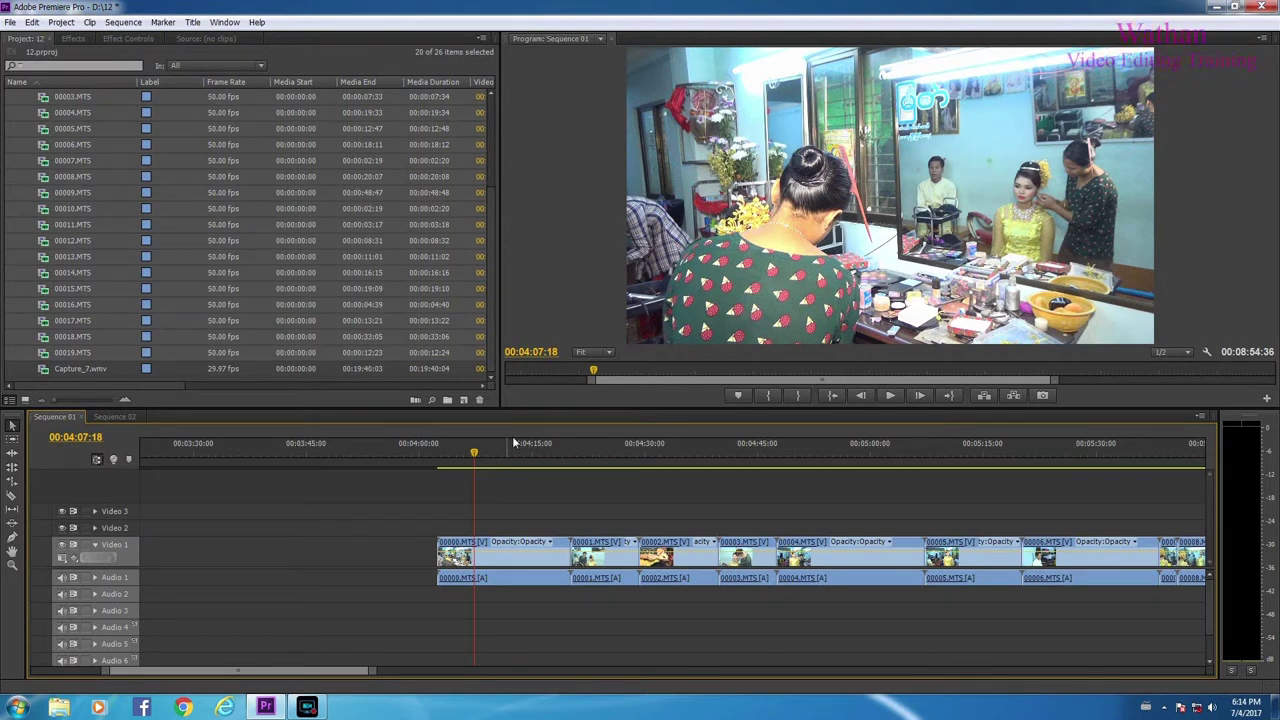
# Delete the 00001.MTS and 00002.MTS clips from the Video 1 track, leaving their space empty.
pyautogui.click(596, 554)
pyautogui.press('Delete')
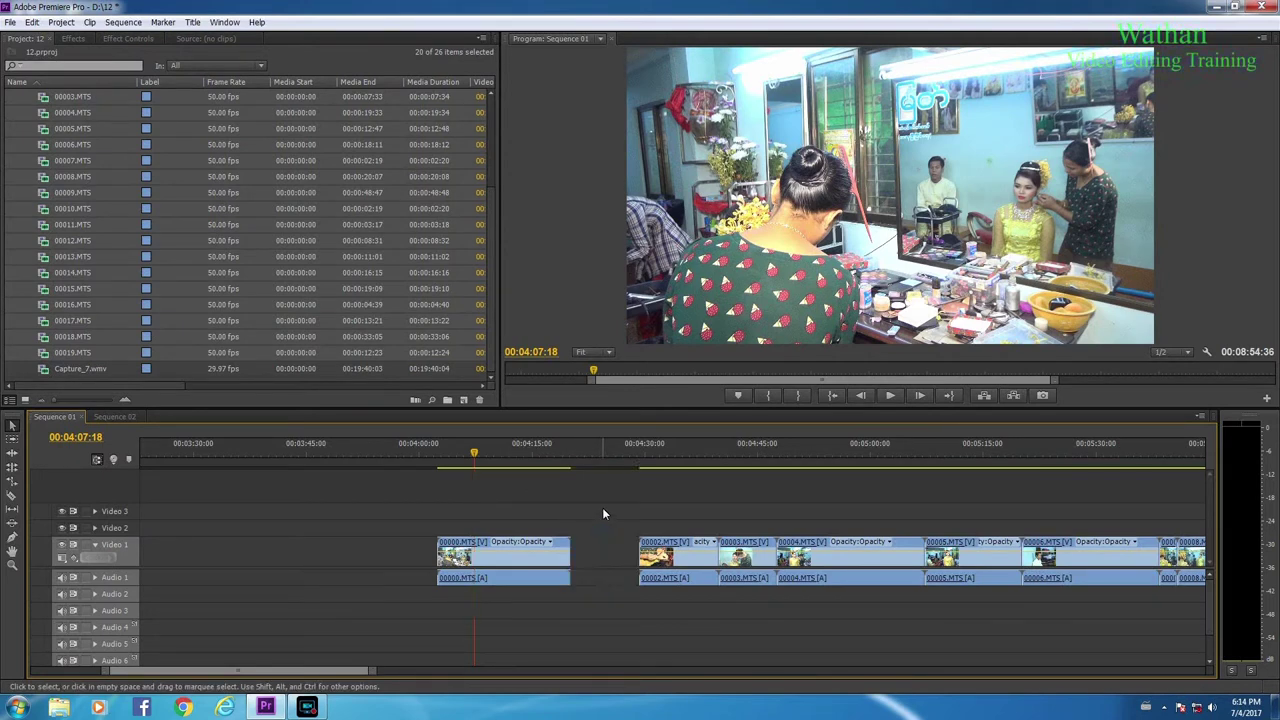
pyautogui.click(645, 548)
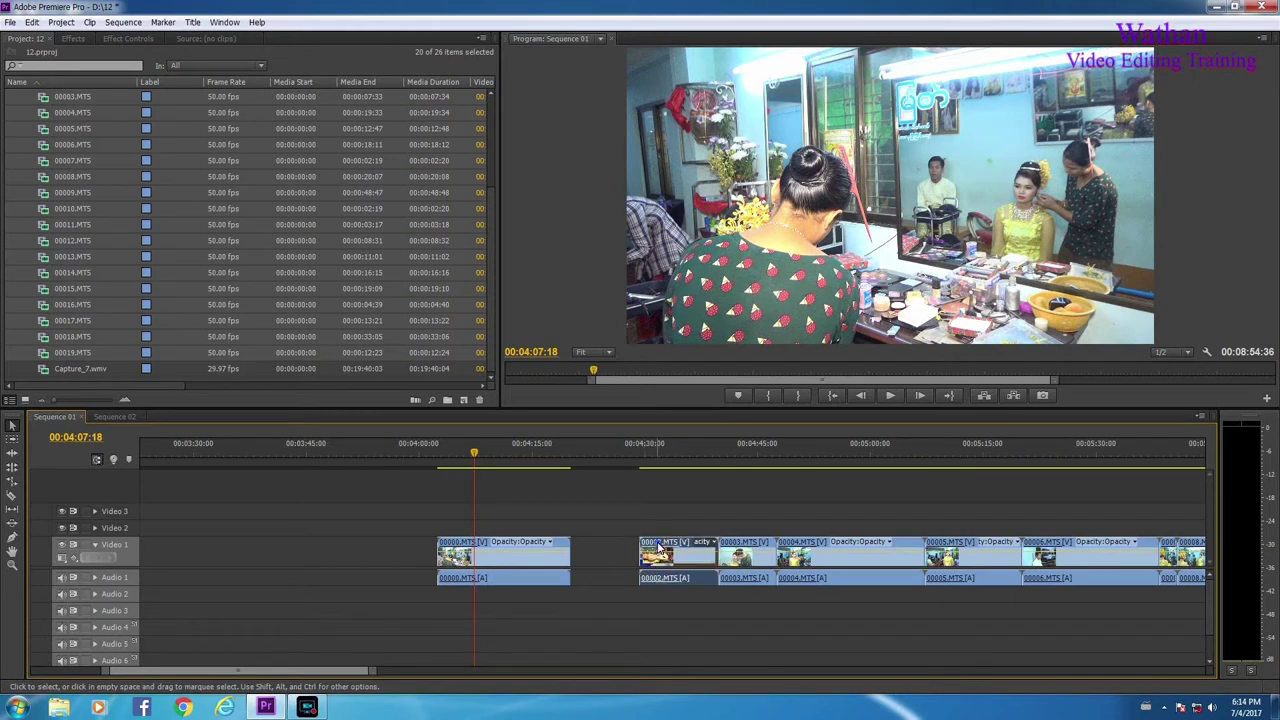
pyautogui.press('Delete')
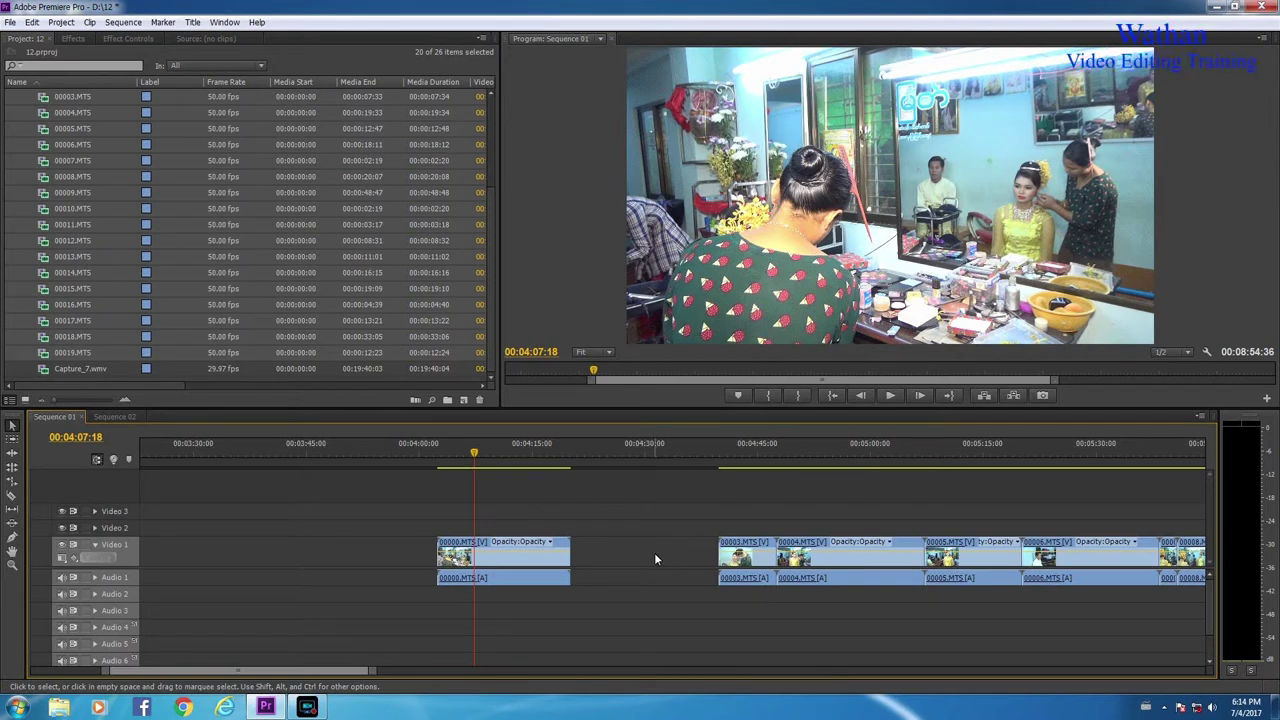
# Undo the deletion of both clips on the Video 1 track.
pyautogui.hotkey('ctrl', 'z')
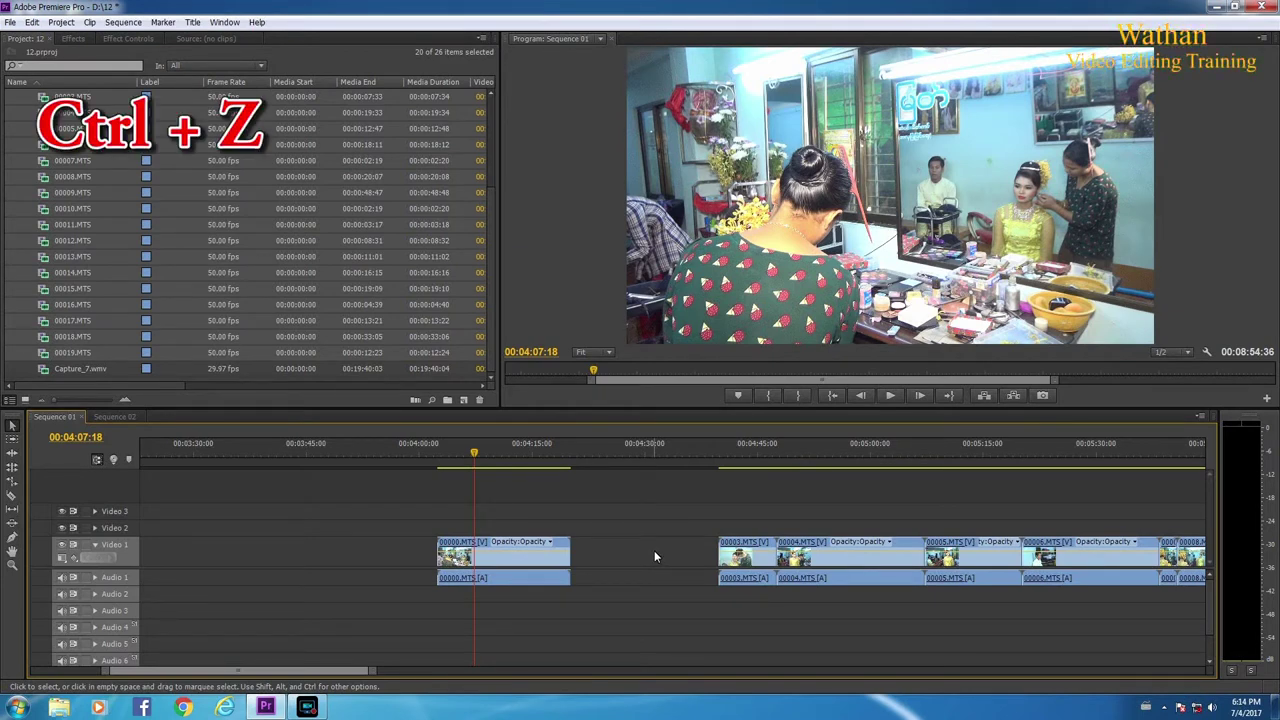
pyautogui.hotkey('ctrl', 'z')
pyautogui.hotkey('ctrl', 'z')
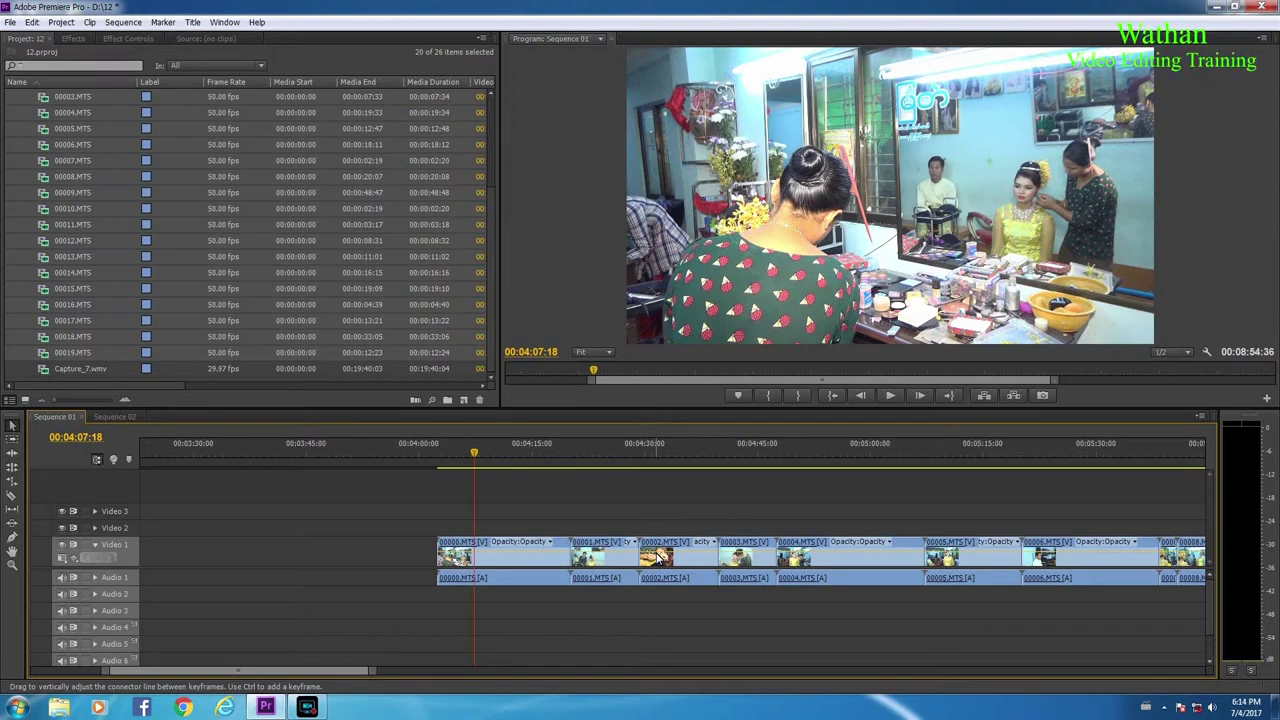
# Ripple delete the 00002.MTS clip so the following clips close the gap, and undo that deletion.
pyautogui.scroll(2, 476, 551)
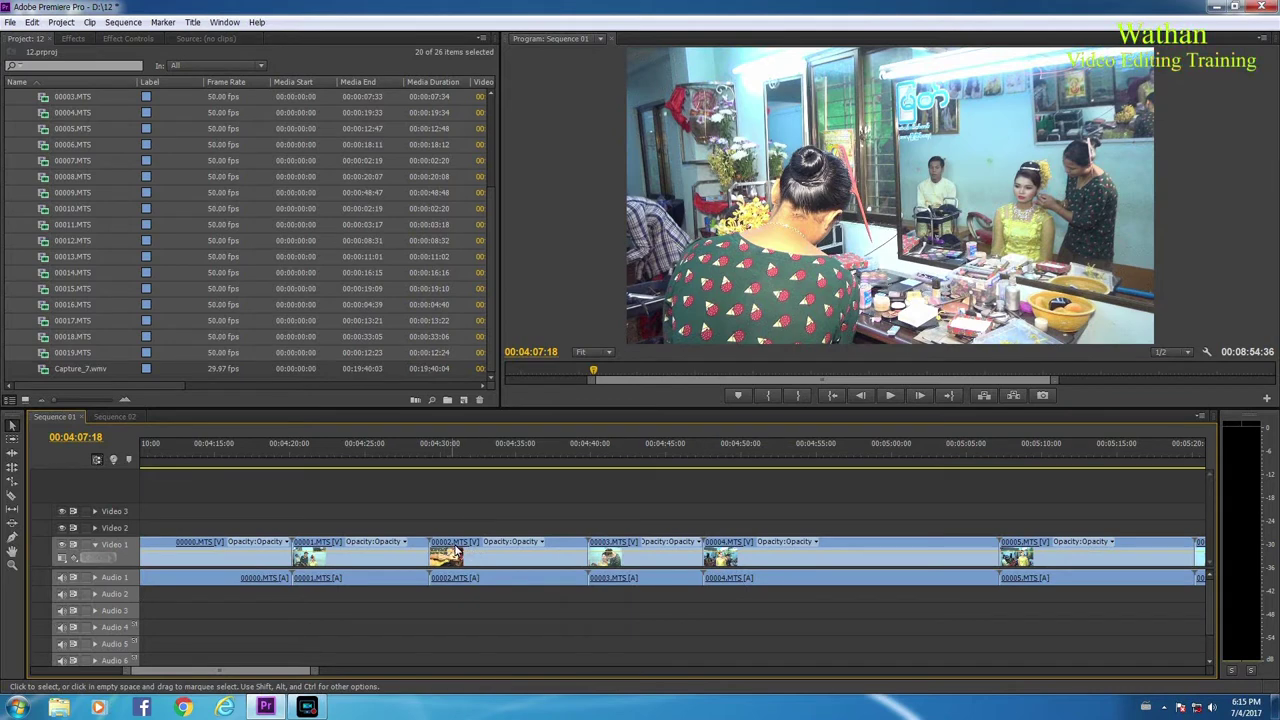
pyautogui.click(455, 551)
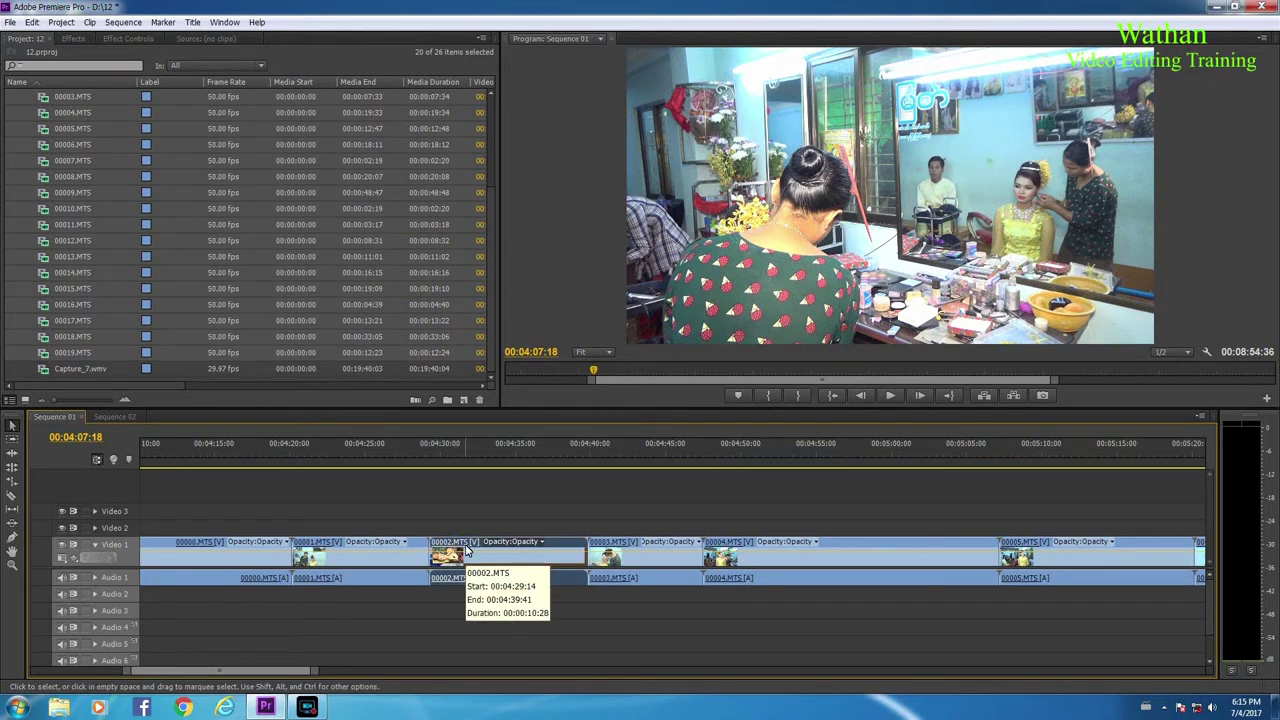
pyautogui.press('shift')
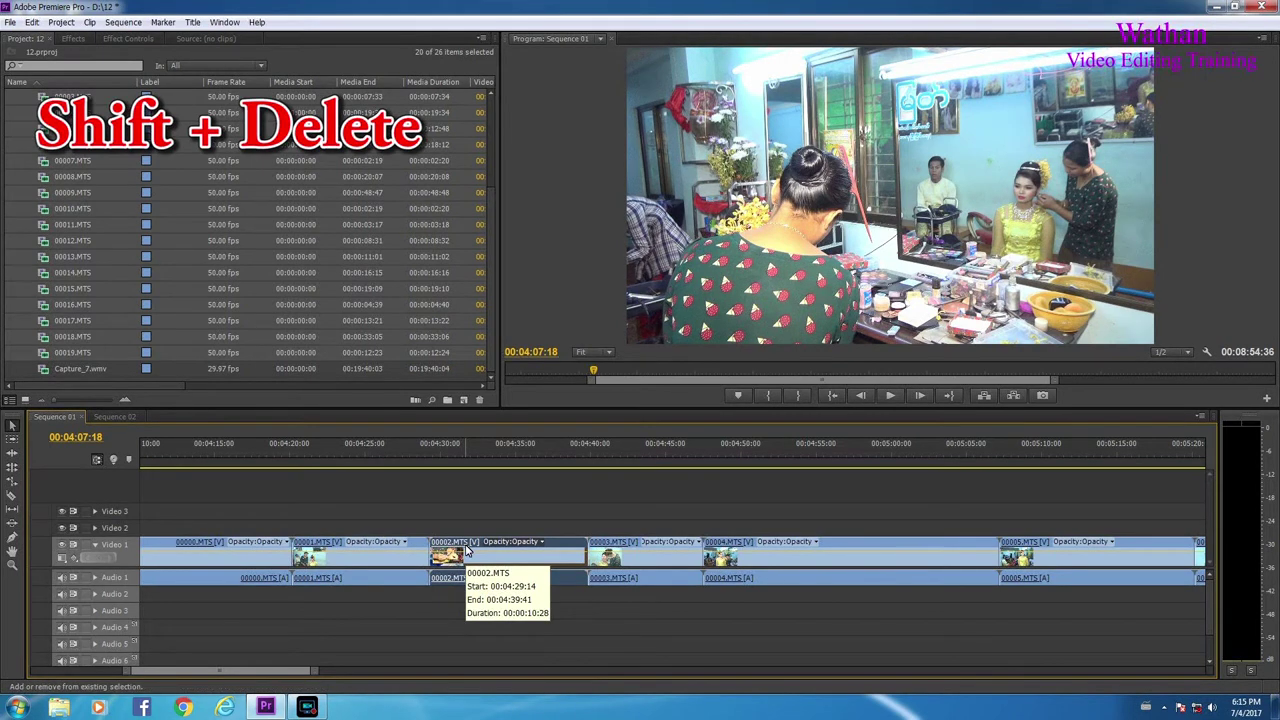
pyautogui.hotkey('shift', 'Delete')
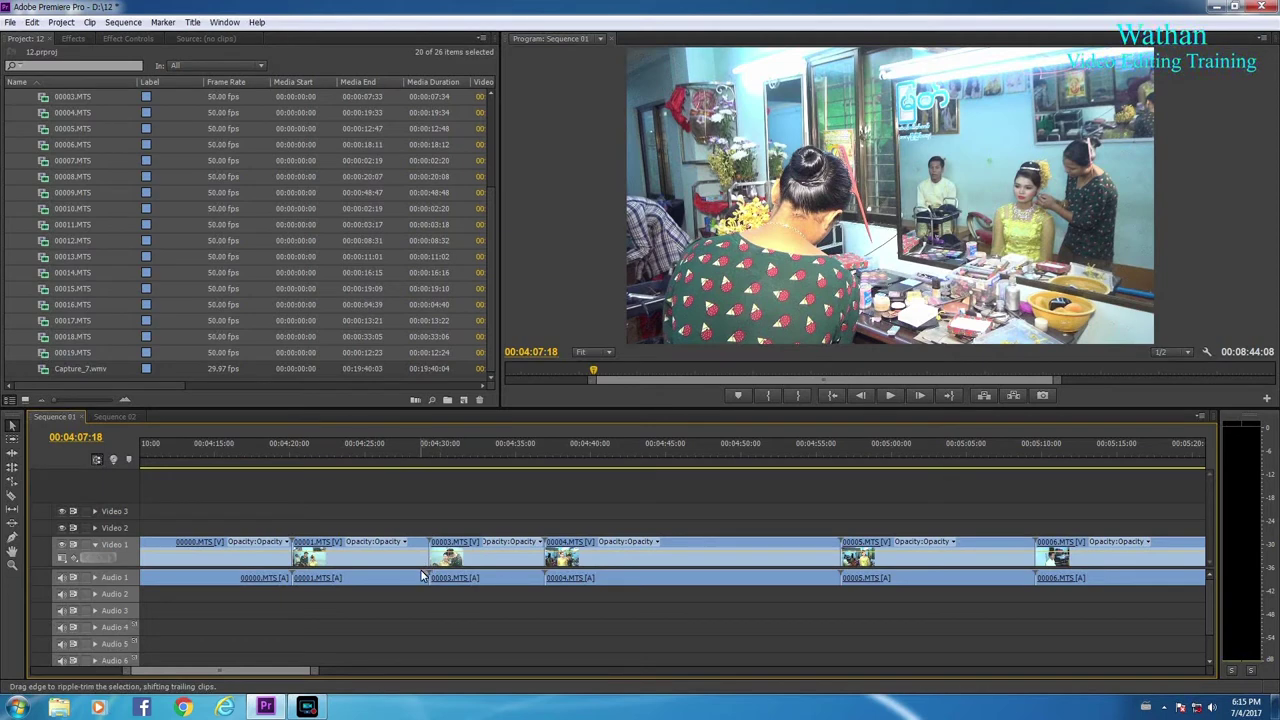
pyautogui.hotkey('ctrl', 'z')
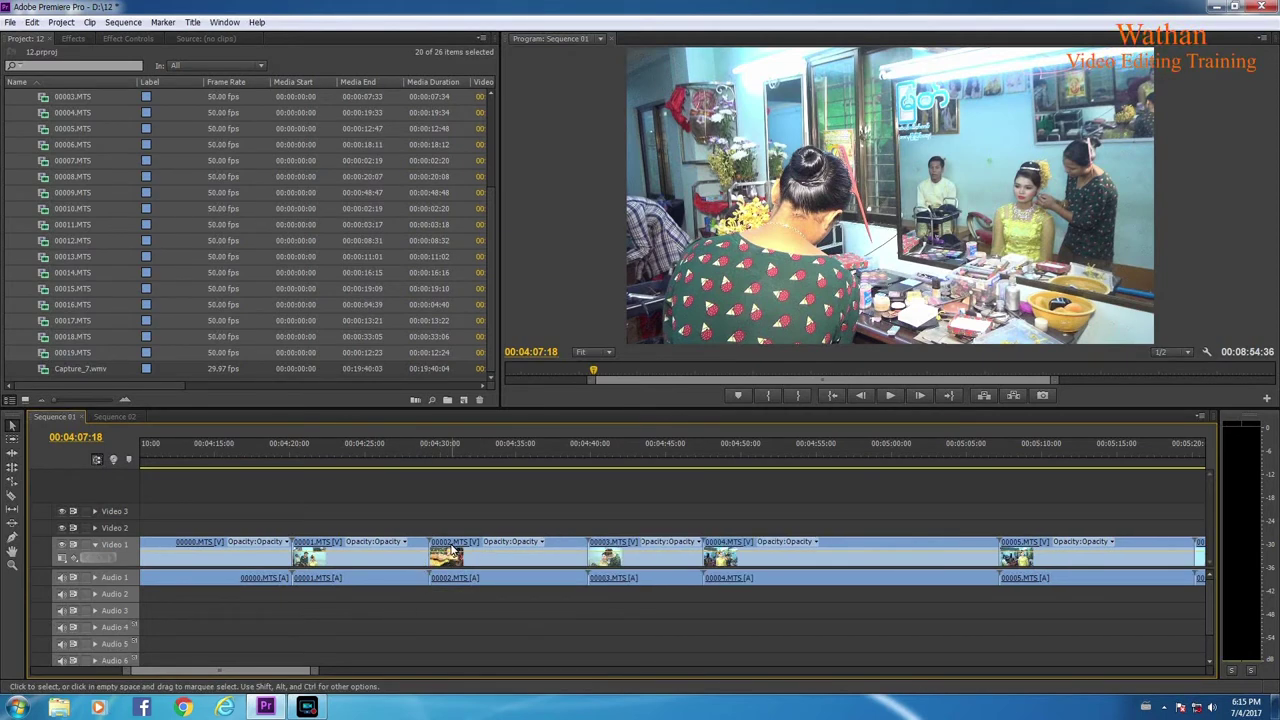
# Play the sequence from 00:04:37:13 into the 00003.MTS clip and stop playback at 00:04:45:13.
pyautogui.click(450, 548)
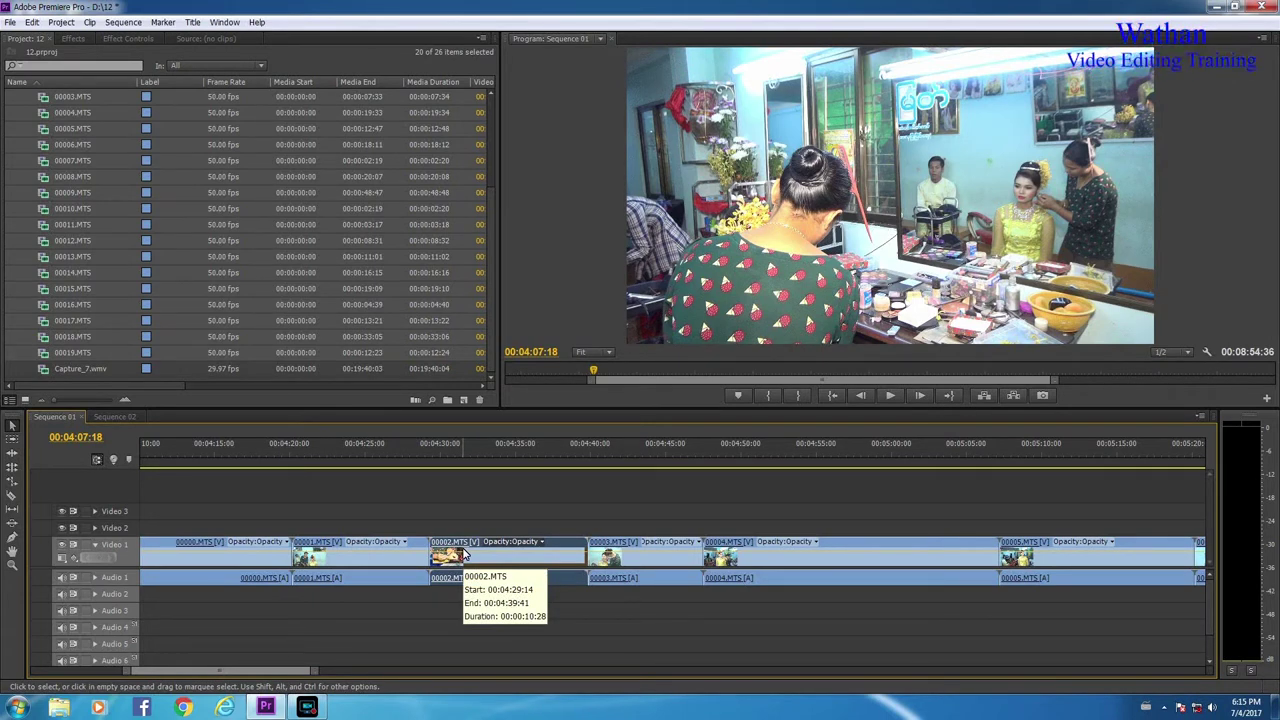
pyautogui.click(549, 457)
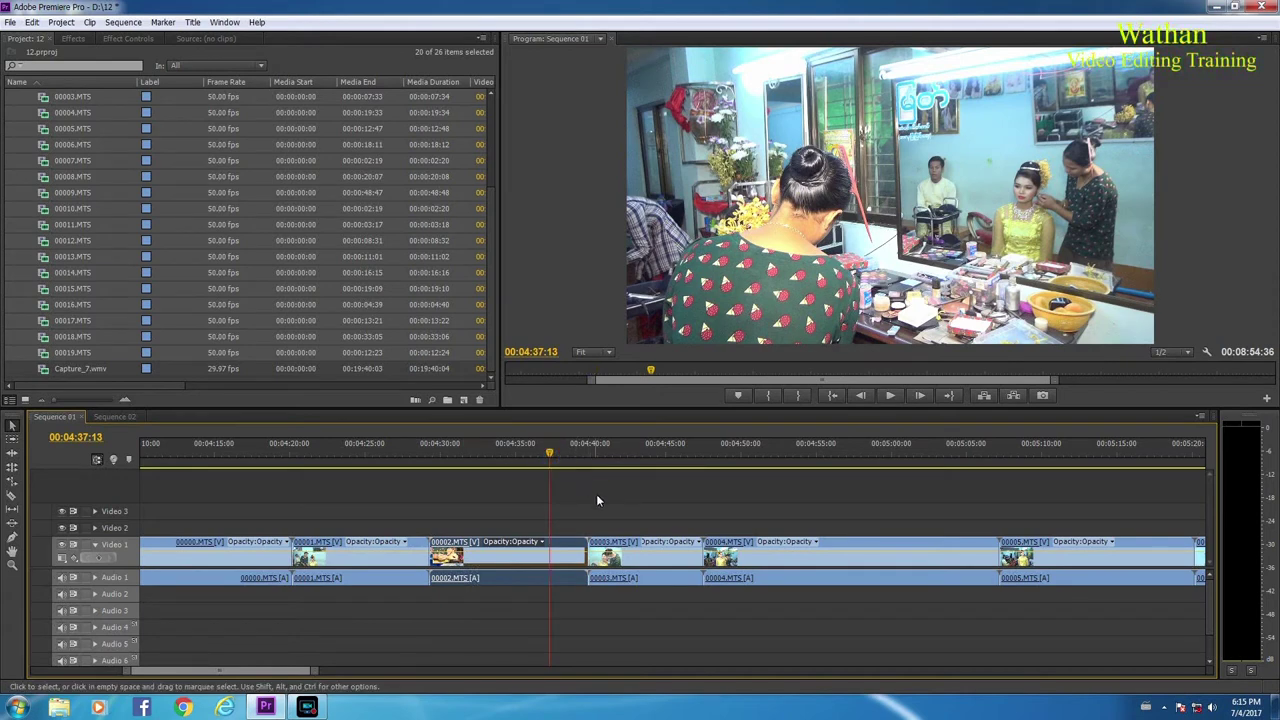
pyautogui.press('space')
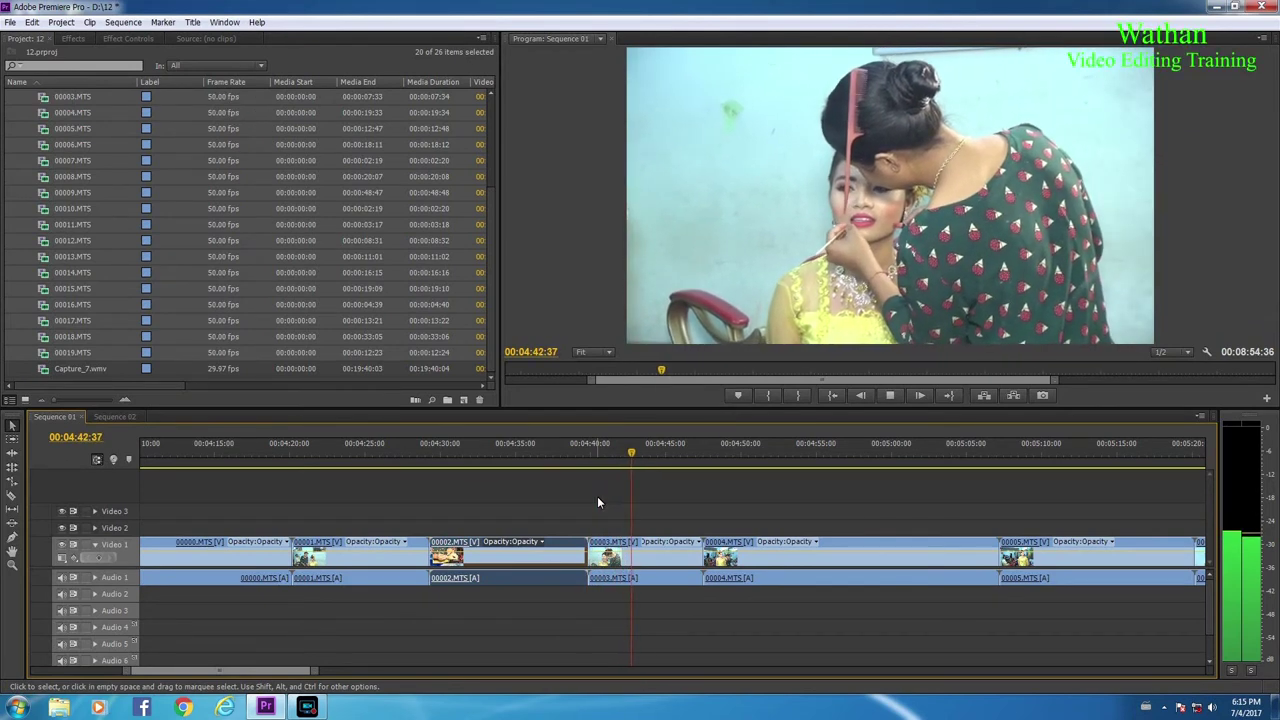
pyautogui.press('space')
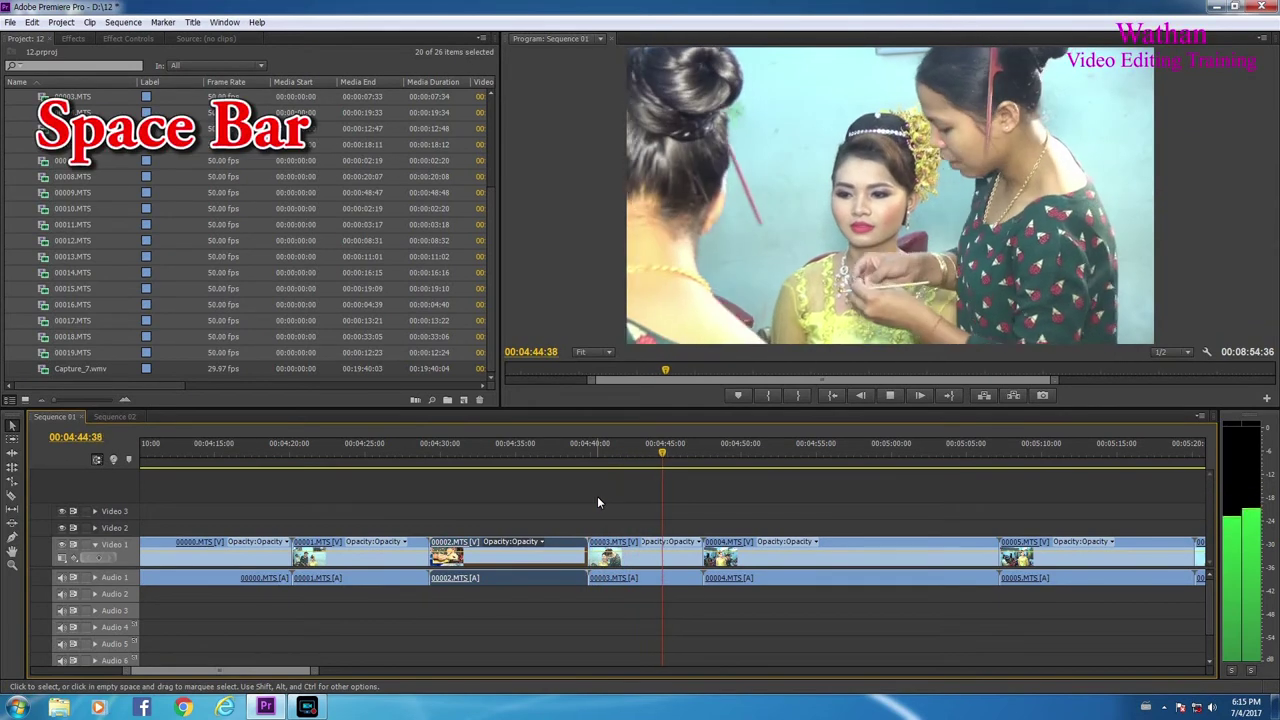
pyautogui.press('space')
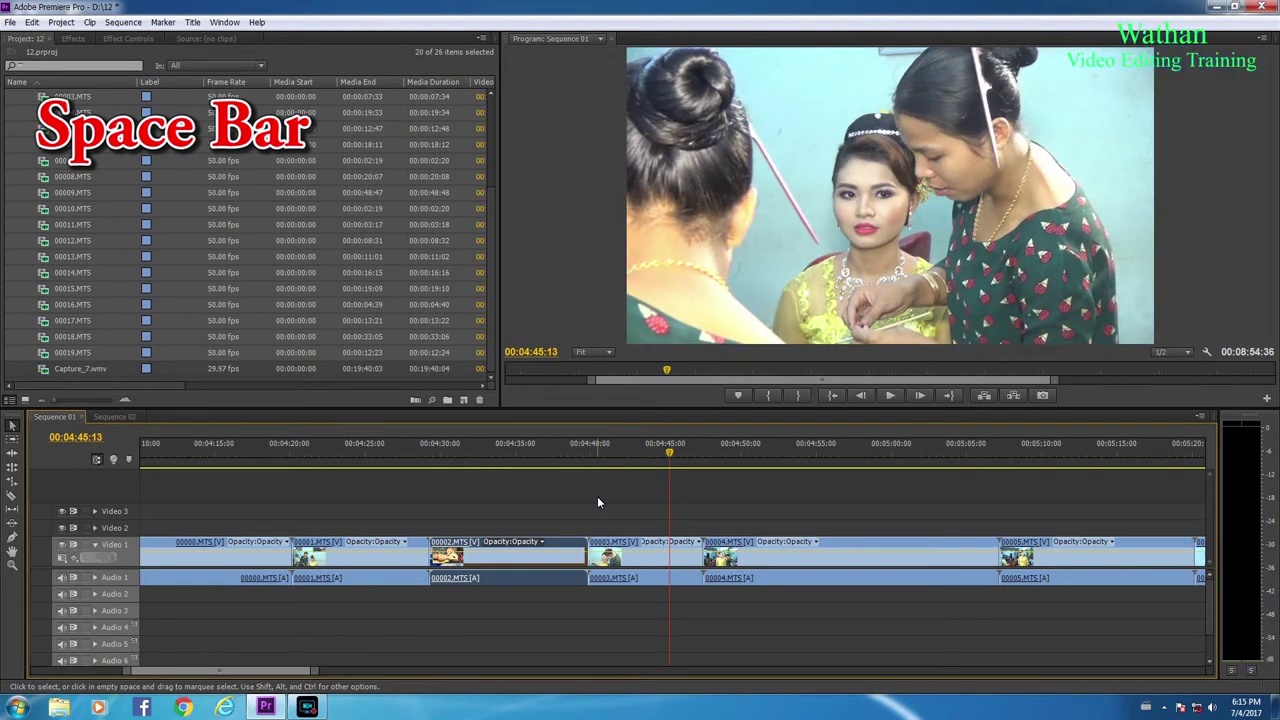
# Select the 00003.MTS clip and zoom the timeline in and out around the playhead.
pyautogui.click(603, 552)
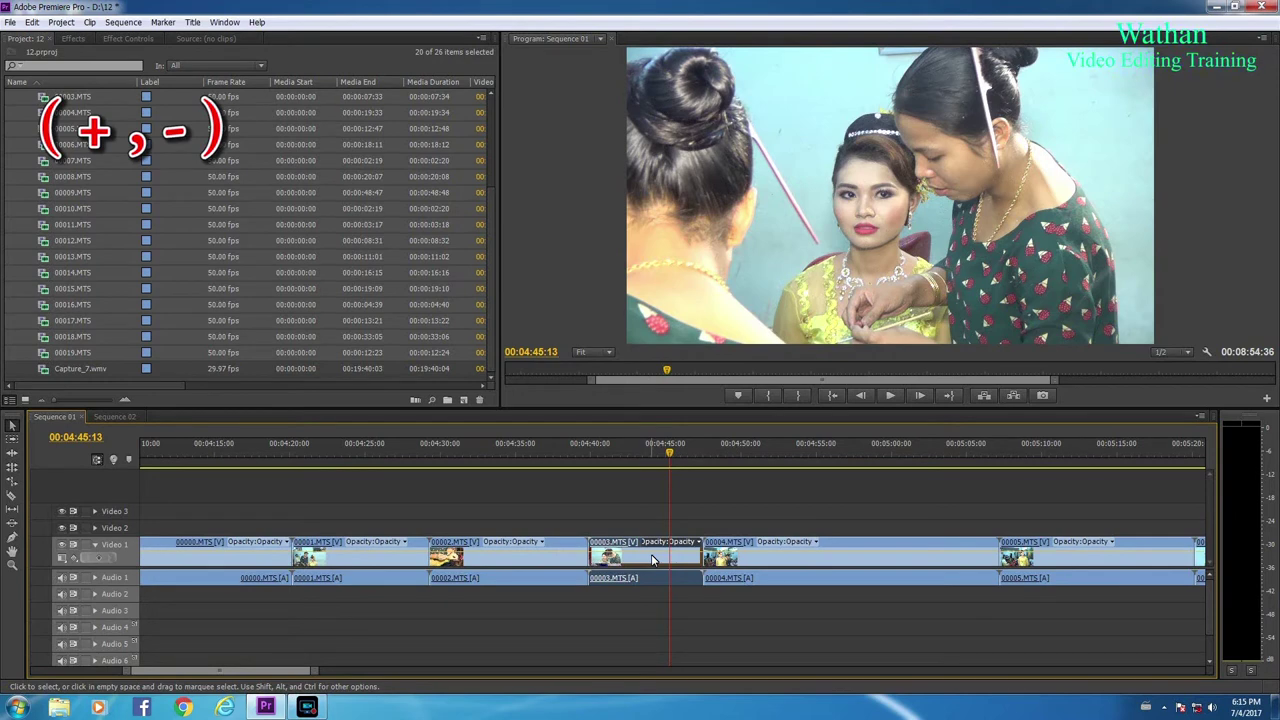
pyautogui.press('=')
pyautogui.press('=')
pyautogui.press('=')
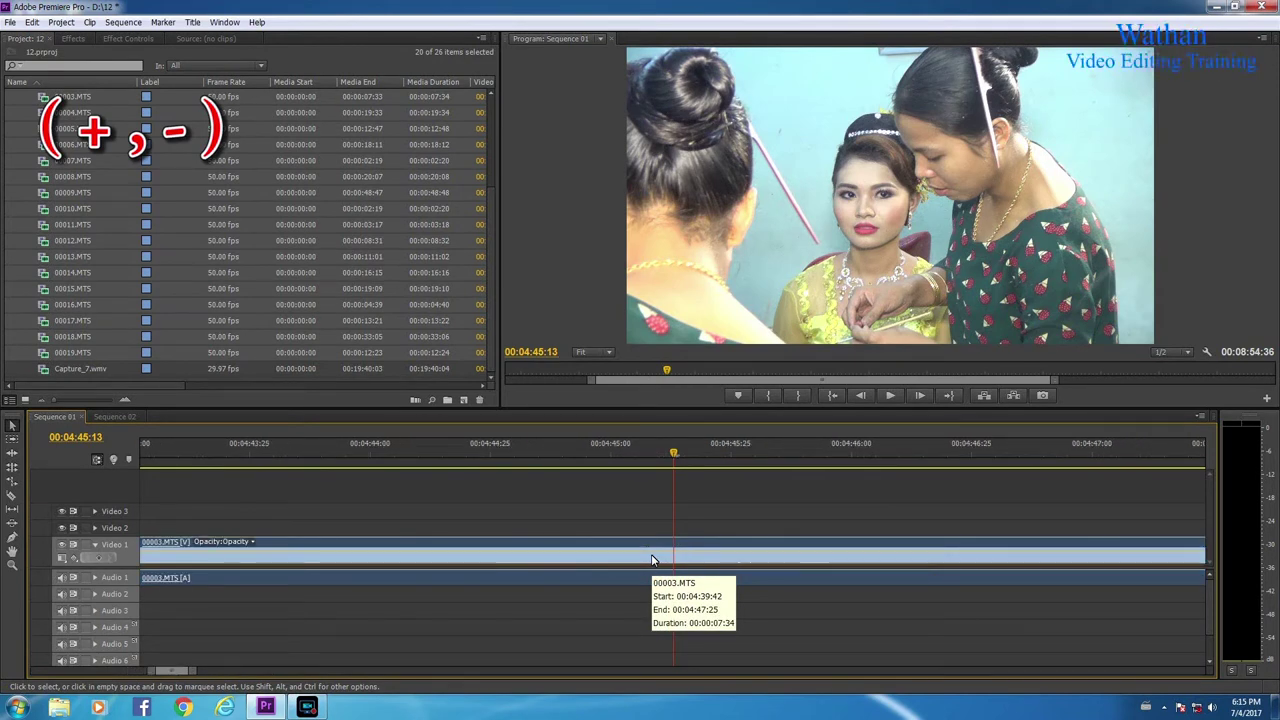
pyautogui.press('-')
pyautogui.press('-')
pyautogui.press('-')
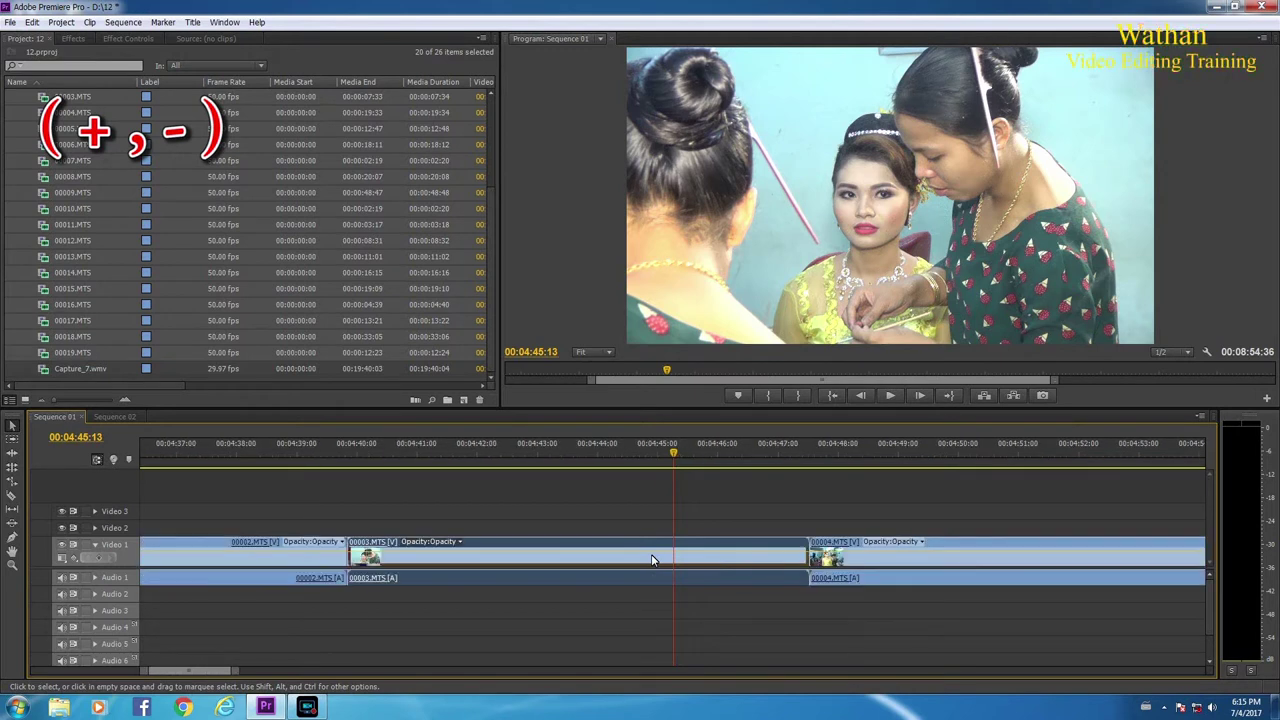
pyautogui.press('-')
pyautogui.press('-')
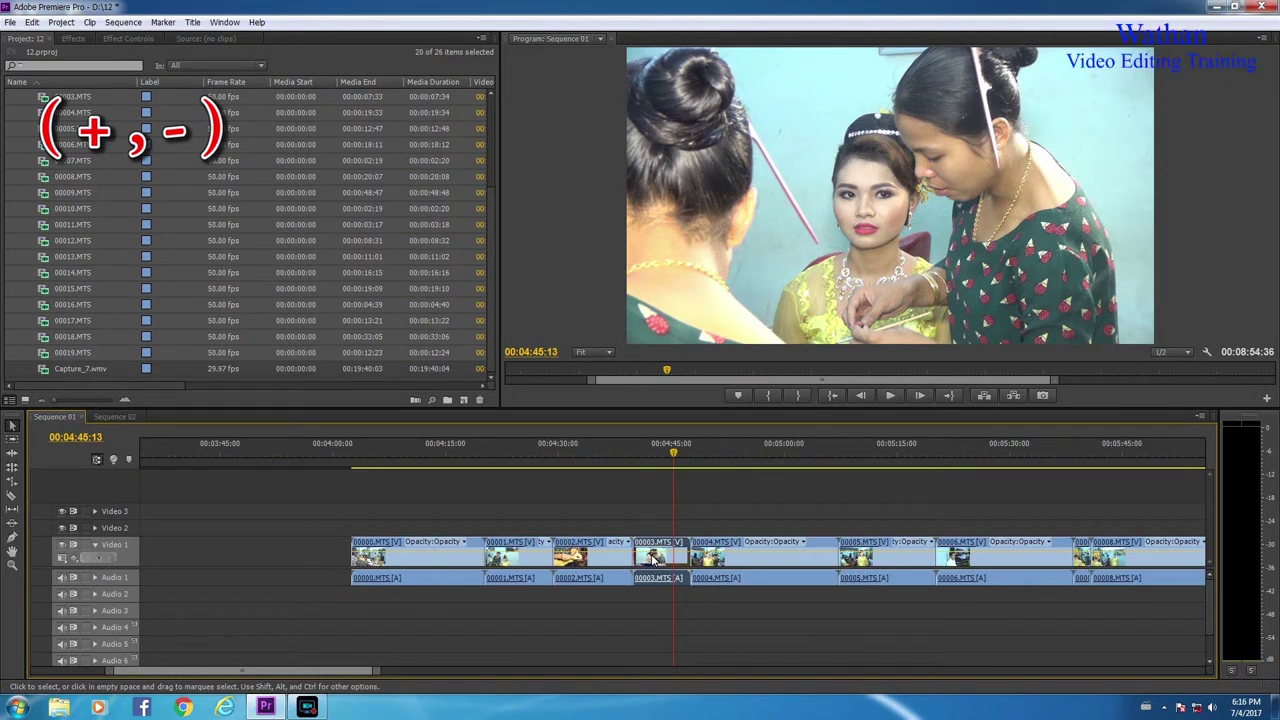
pyautogui.press('=')
pyautogui.press('=')
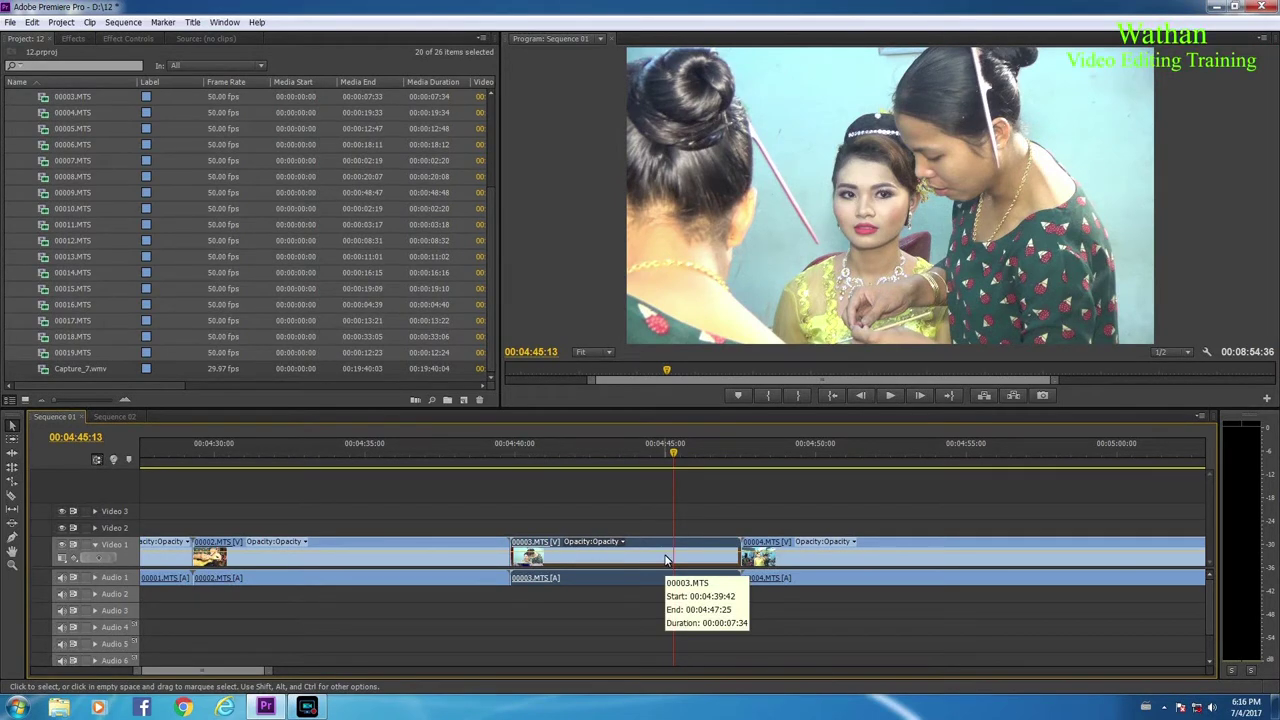
# Jump the playhead back and forth between the clips' edit points, ending at the start of 00005.MTS.
pyautogui.press('Up')
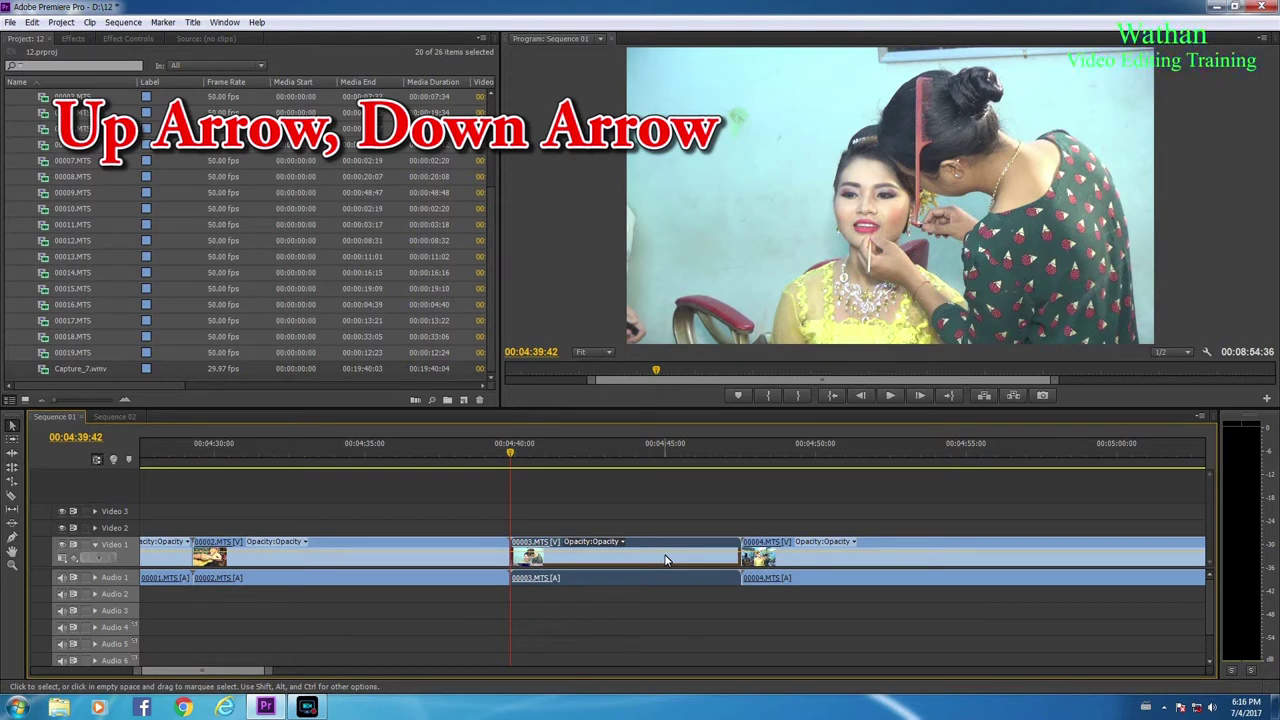
pyautogui.press('Down')
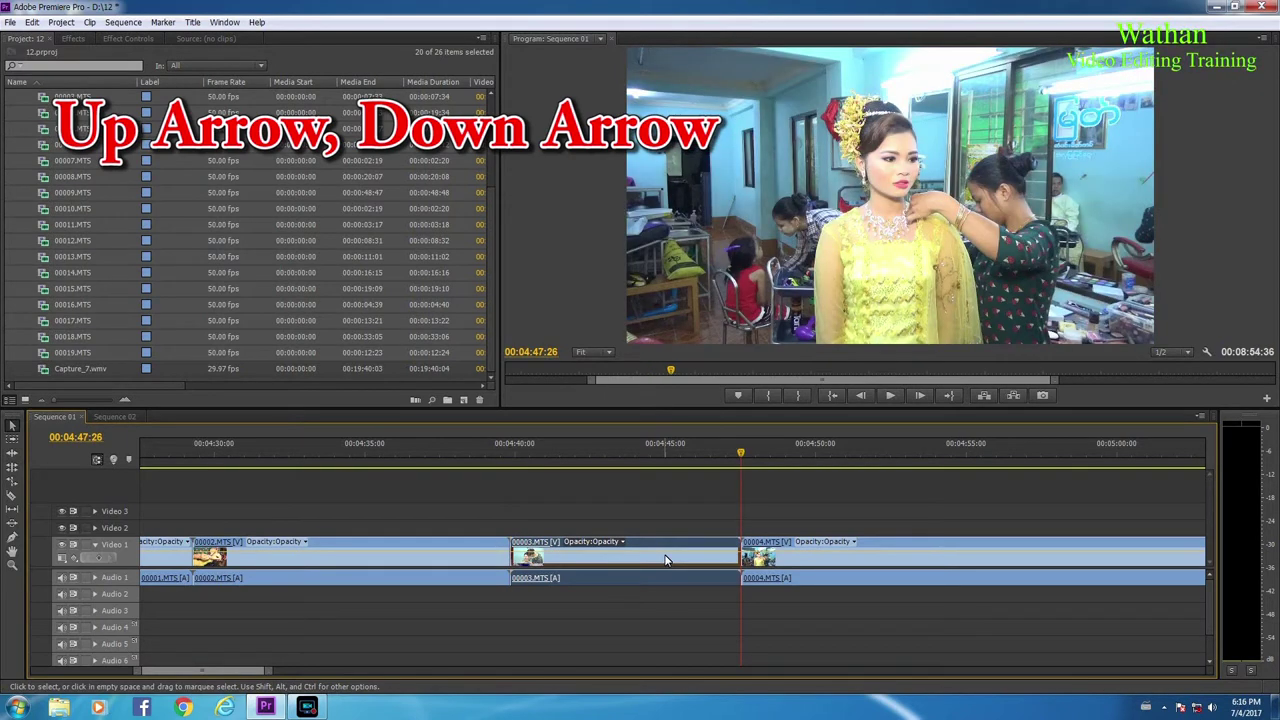
pyautogui.press('Down')
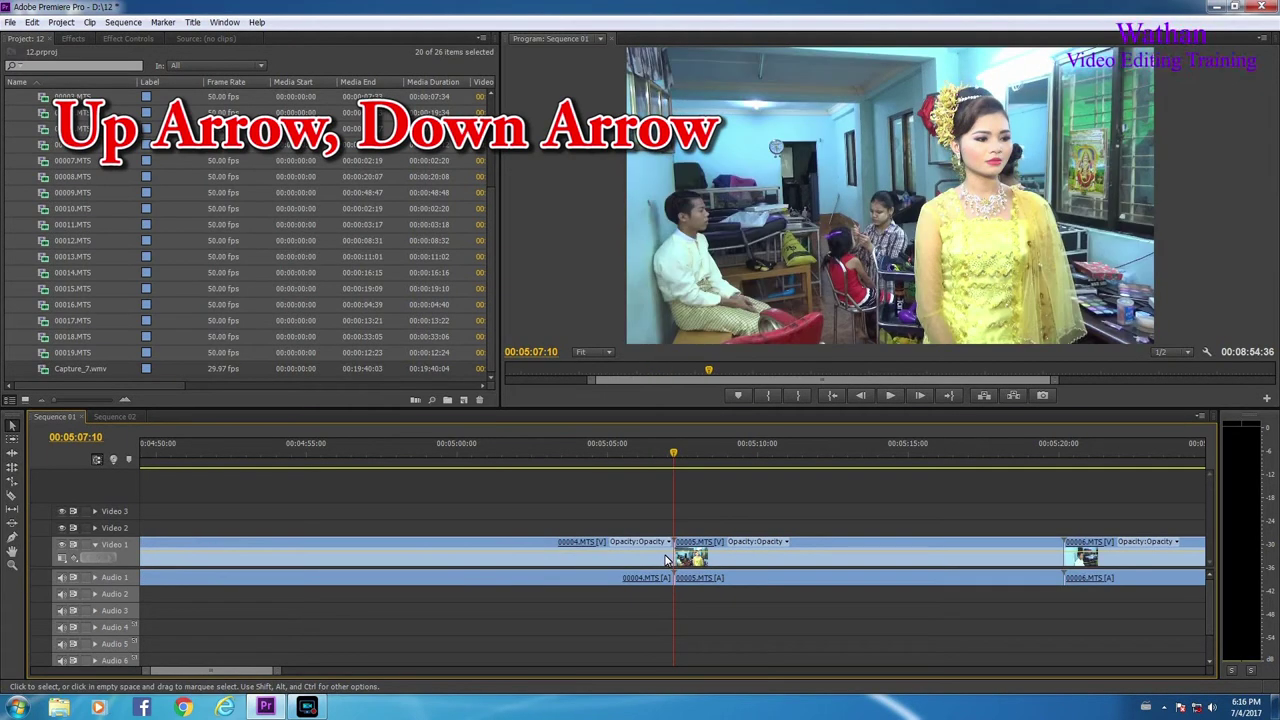
pyautogui.press('Down')
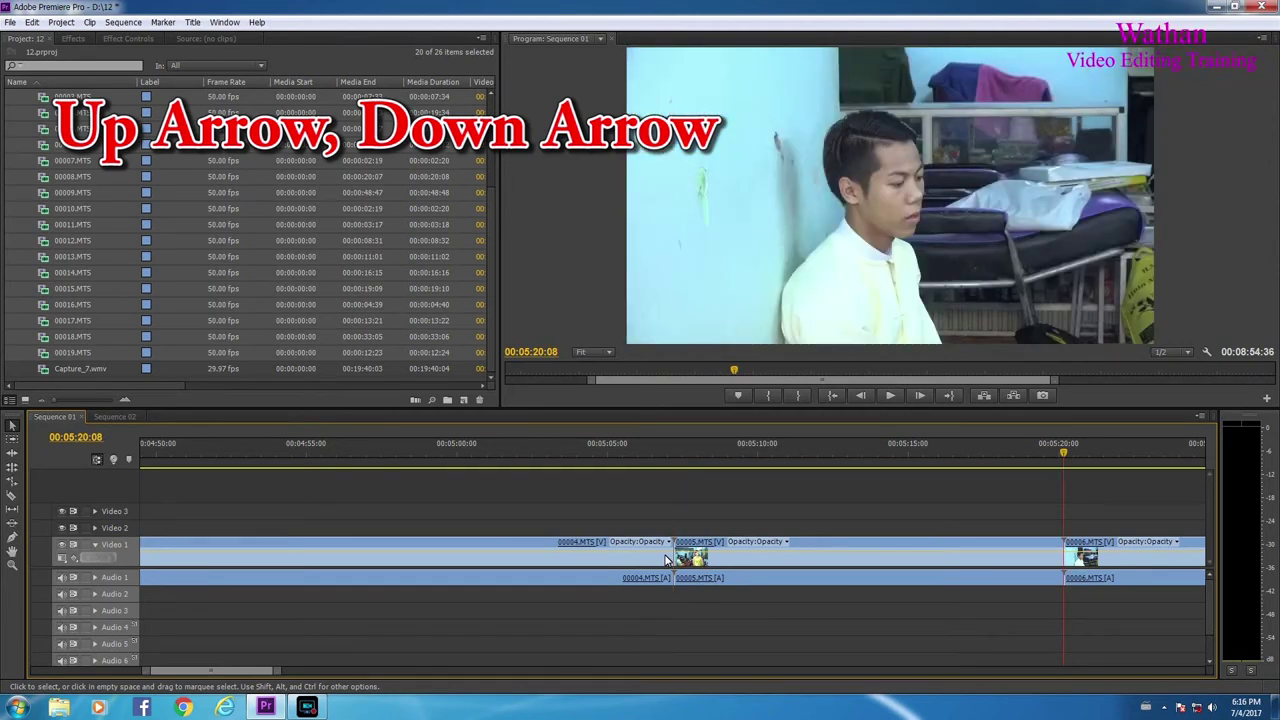
pyautogui.press('Up')
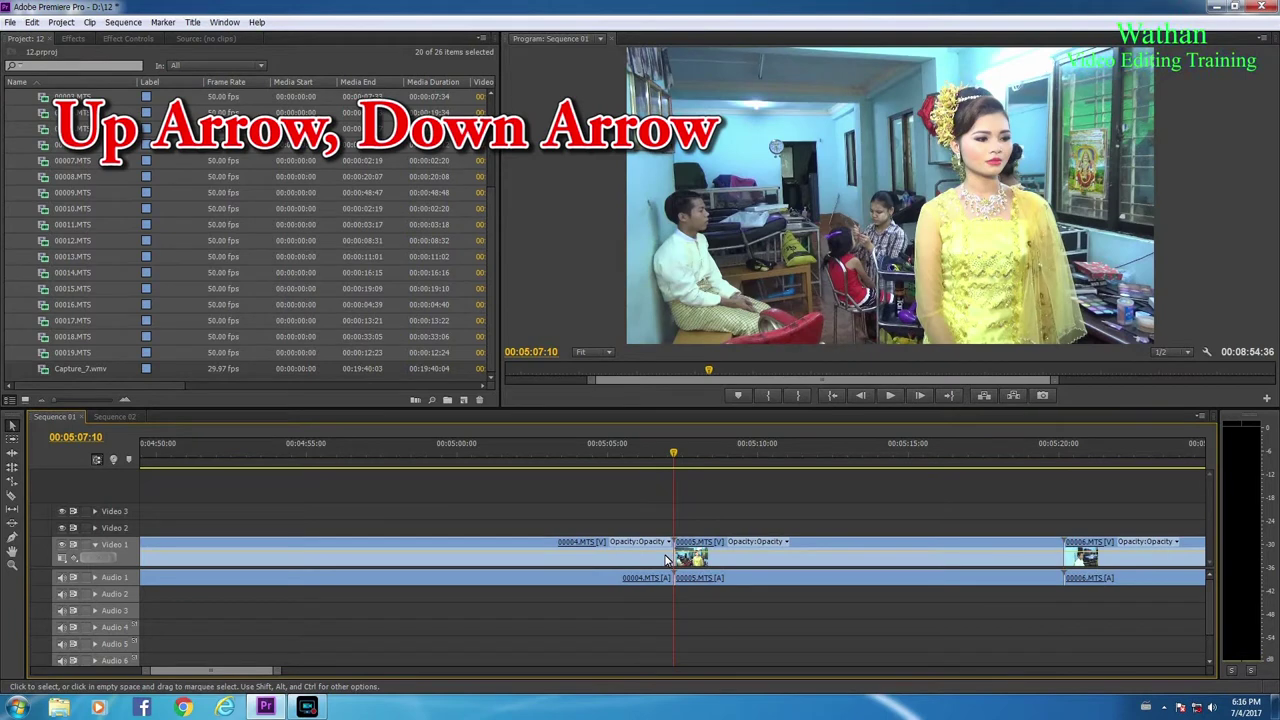
pyautogui.press('Down')
pyautogui.press('Up')
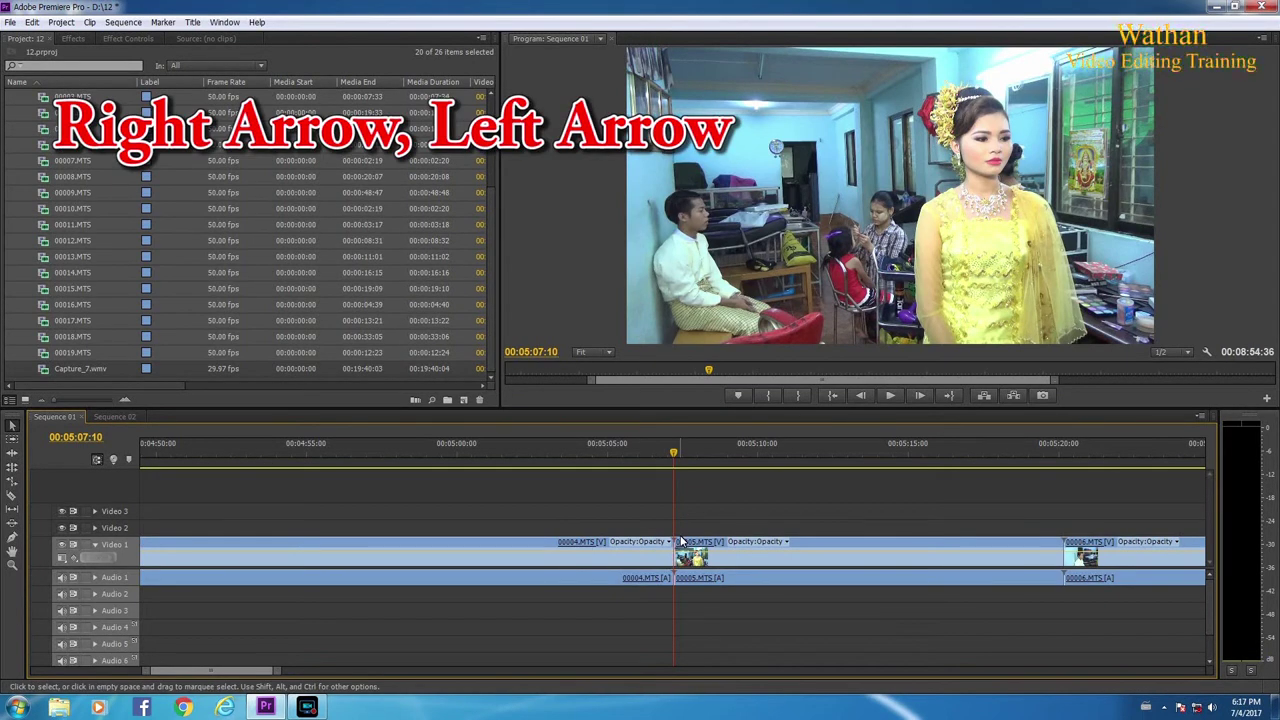
# Step the playhead backward frame by frame from the start of 00005.MTS to 00:05:06:41.
pyautogui.press('Left')
pyautogui.press('Left')
pyautogui.press('Left')
pyautogui.press('Left')
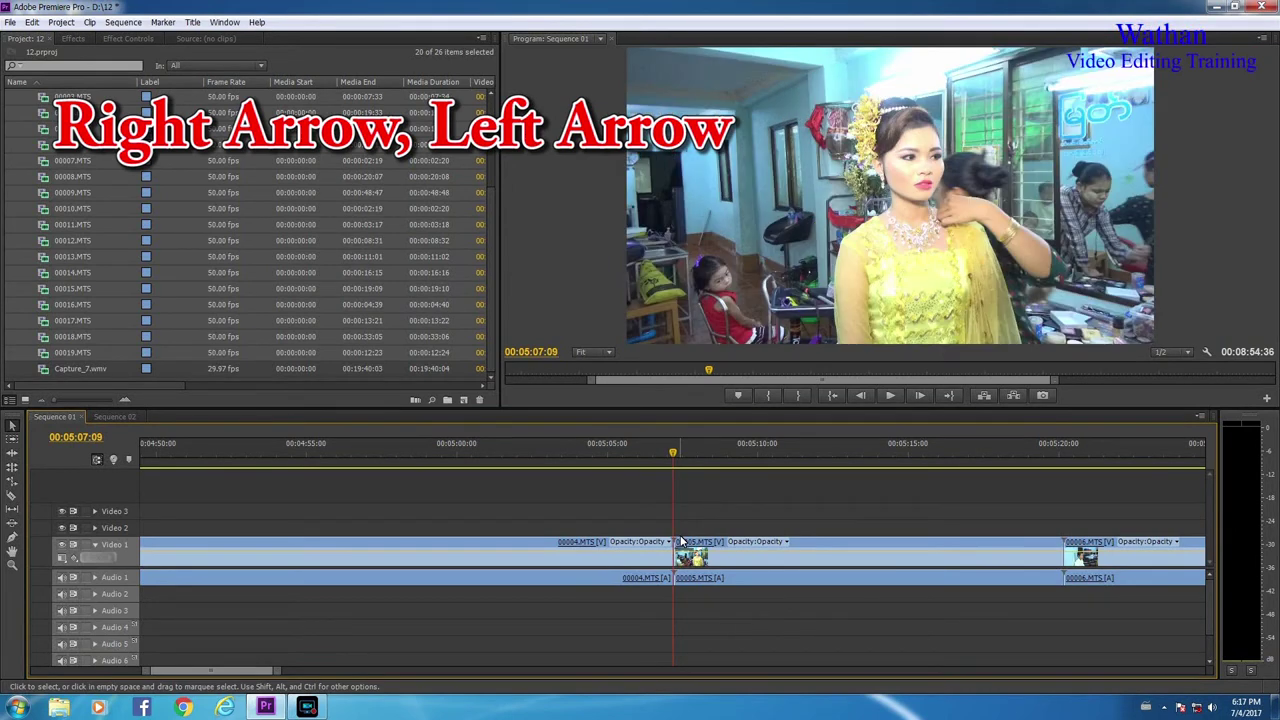
pyautogui.press('Left')
pyautogui.press('Left')
pyautogui.press('Left')
pyautogui.press('Left')
pyautogui.press('Left')
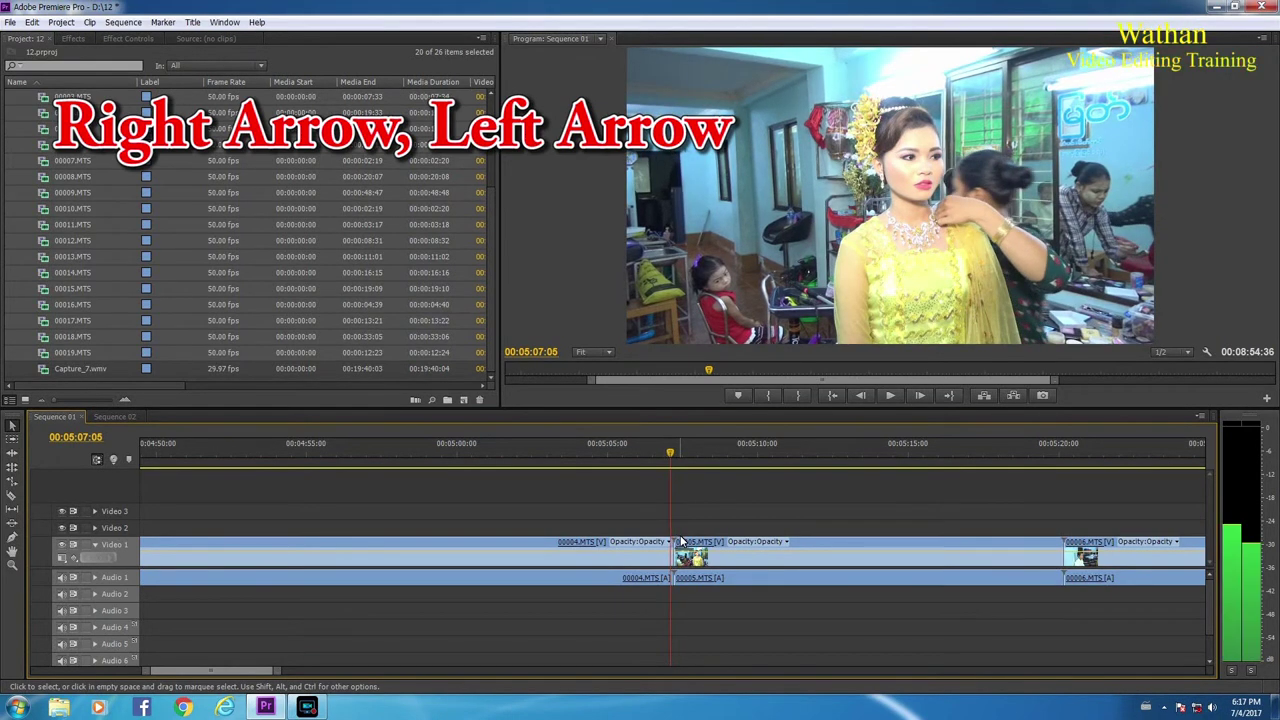
pyautogui.press('Left')
pyautogui.press('Left')
pyautogui.press('Left')
pyautogui.press('Left')
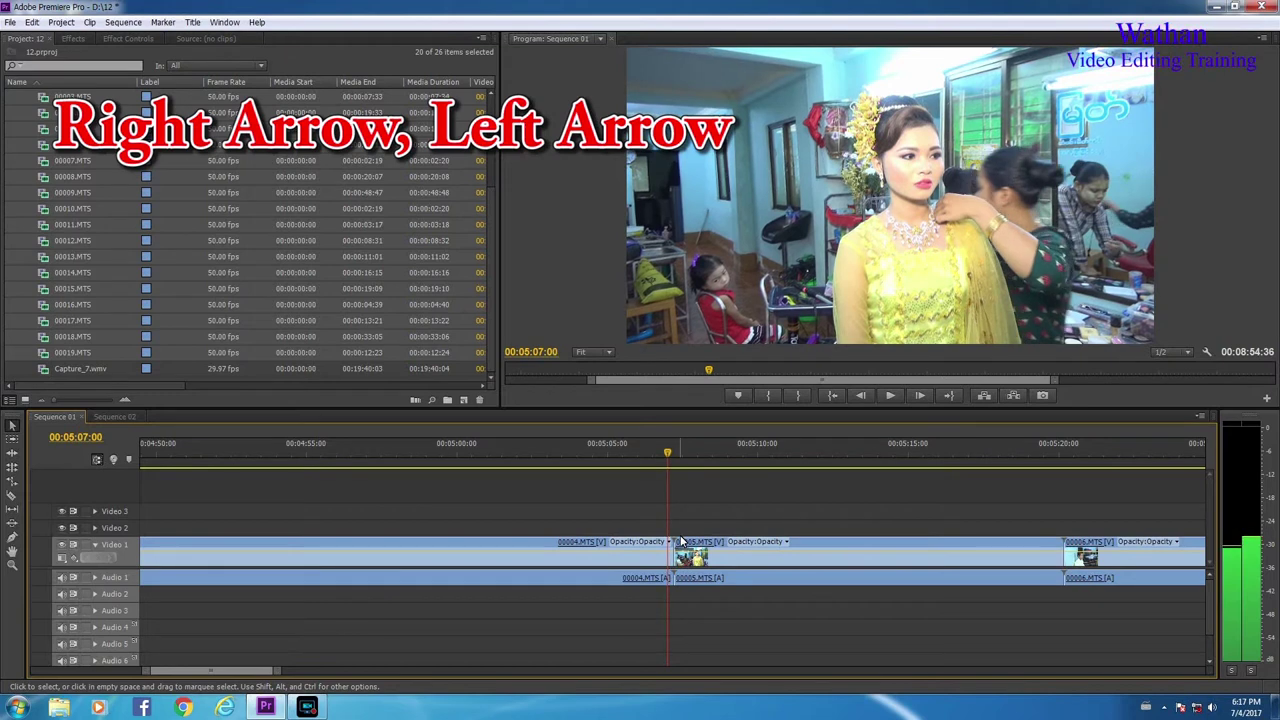
pyautogui.press('Left')
pyautogui.press('Left')
pyautogui.press('Left')
pyautogui.press('Left')
pyautogui.press('Left')
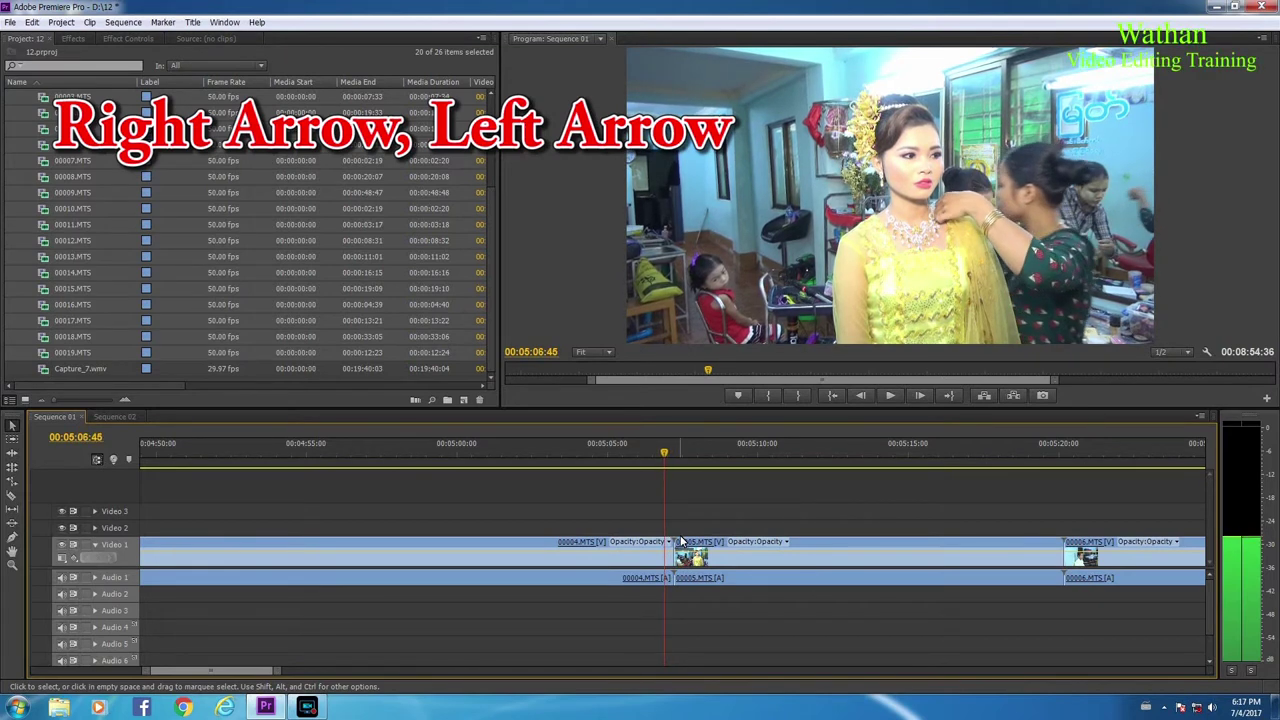
pyautogui.press('Left')
pyautogui.press('Left')
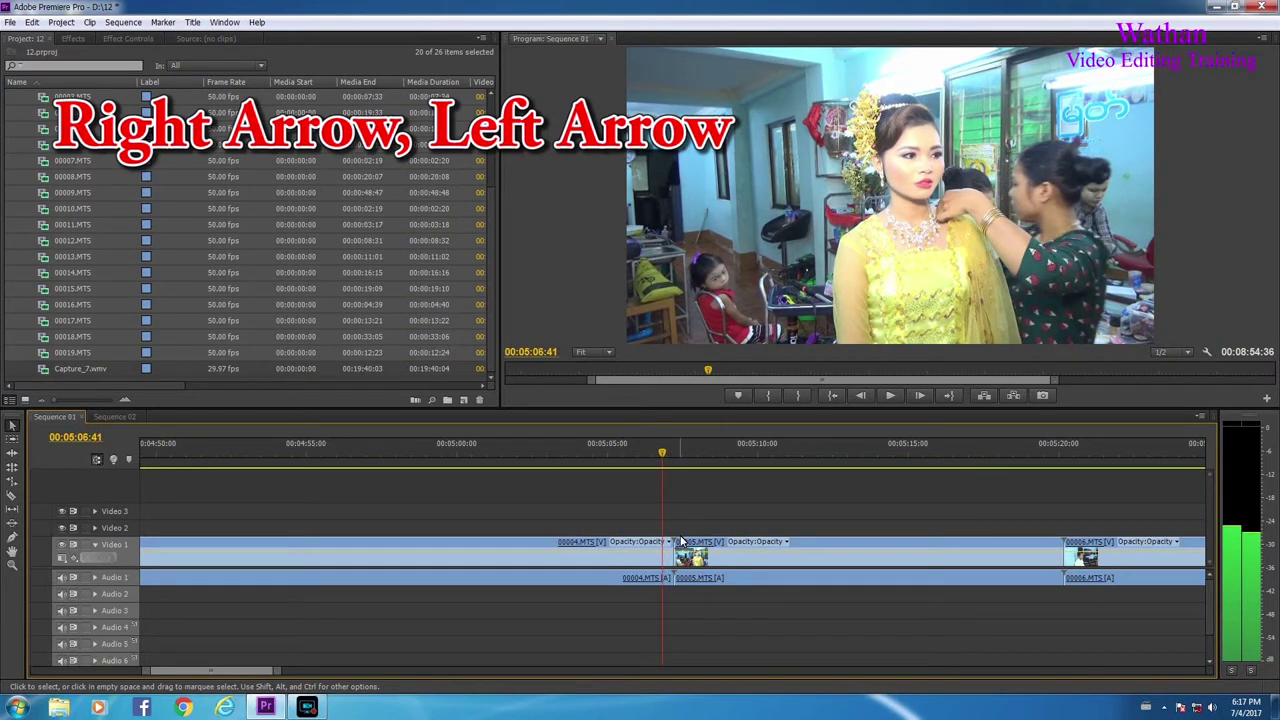
# Nudge the playhead forward and back by single frames near the end of 00004.MTS, ending at 00:05:06:42.
pyautogui.press('Right')
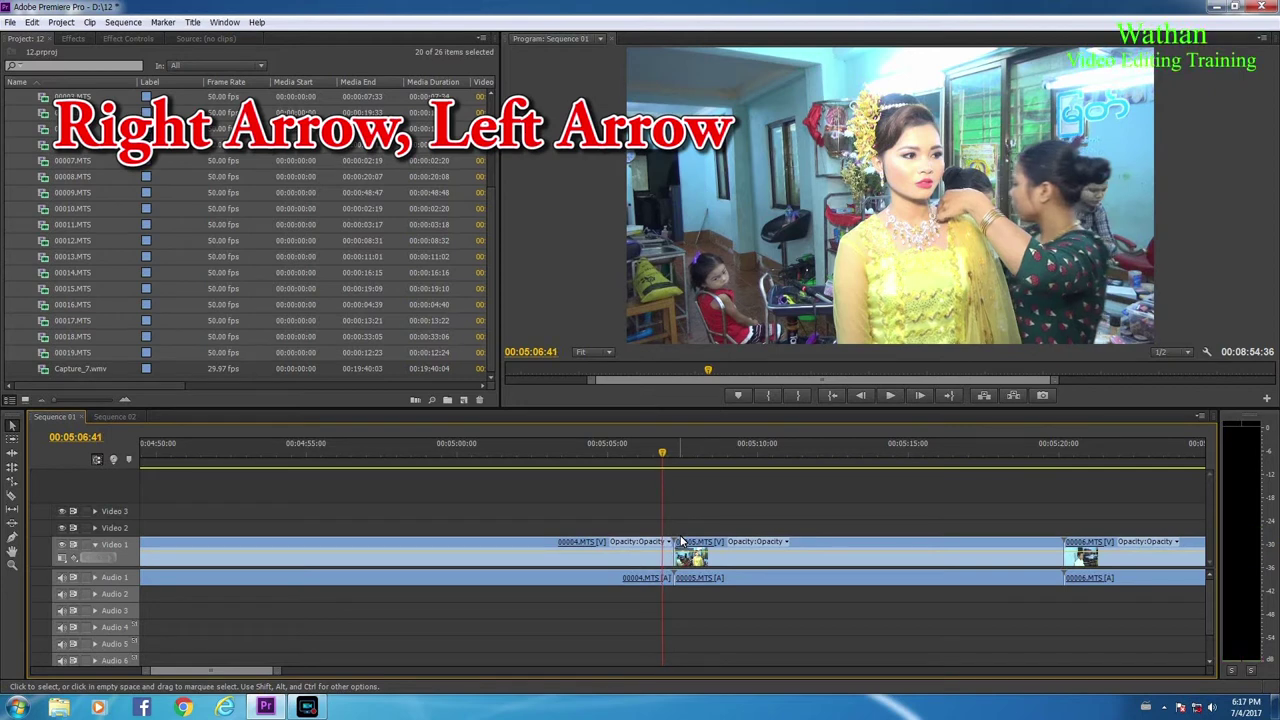
pyautogui.press('Right')
pyautogui.press('Left')
pyautogui.press('Left')
pyautogui.press('Right')
pyautogui.press('Right')
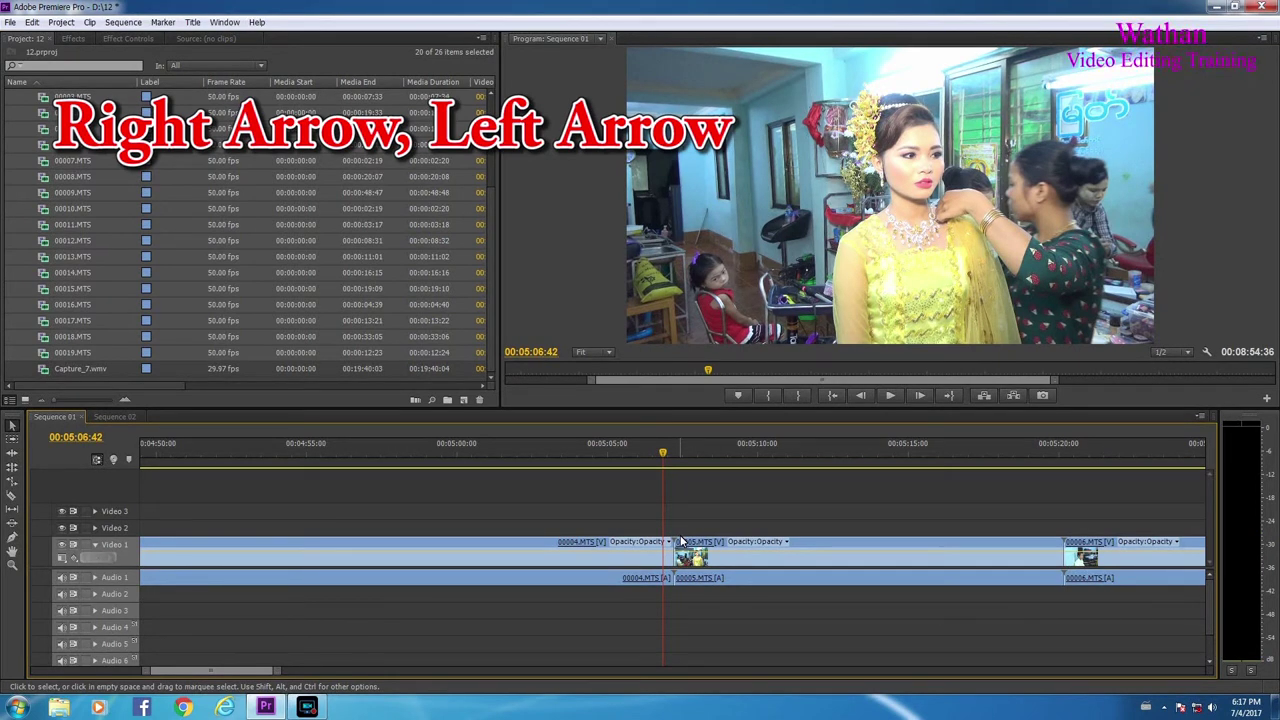
# Step the playhead forward frame by frame to the start of 00005.MTS at 00:05:07:10.
pyautogui.press('Right')
pyautogui.press('Right')
pyautogui.press('Right')
pyautogui.press('Right')
pyautogui.press('Right')
pyautogui.press('Right')
pyautogui.press('Right')
pyautogui.press('Right')
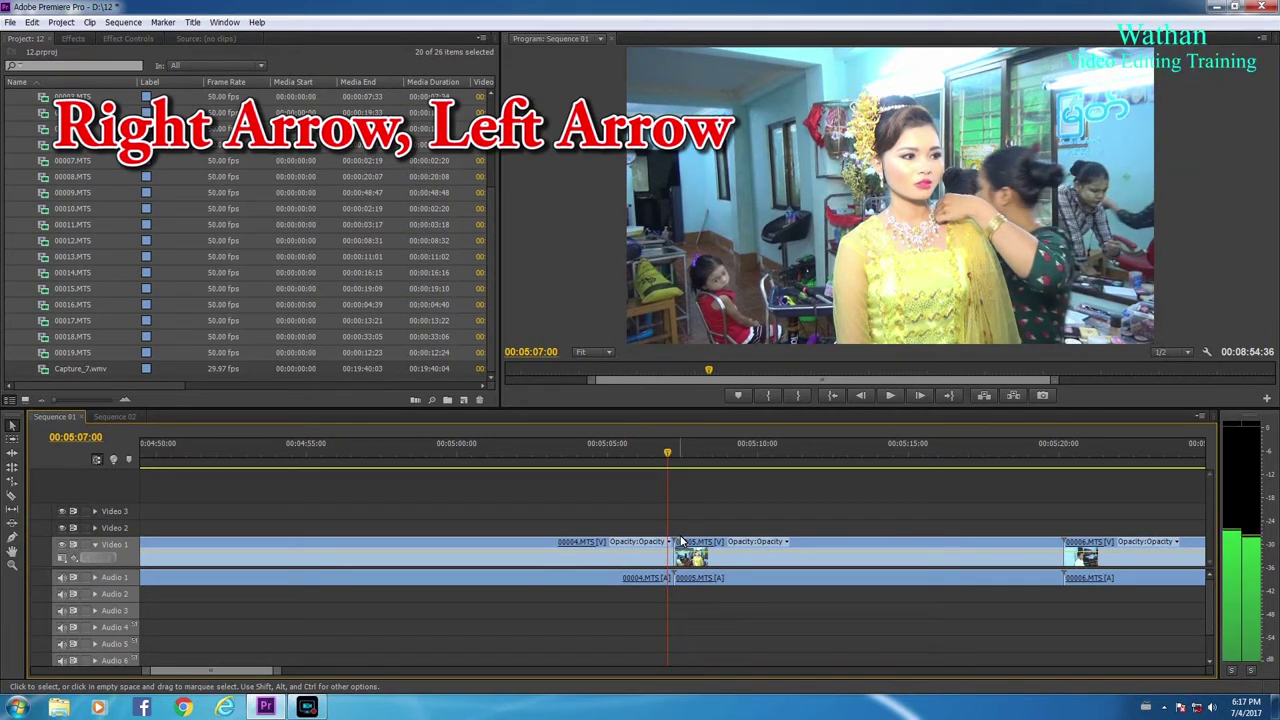
pyautogui.press('Right')
pyautogui.press('Right')
pyautogui.press('Right')
pyautogui.press('Right')
pyautogui.press('Right')
pyautogui.press('Right')
pyautogui.press('Right')
pyautogui.press('Right')
pyautogui.press('Right')
pyautogui.press('Right')
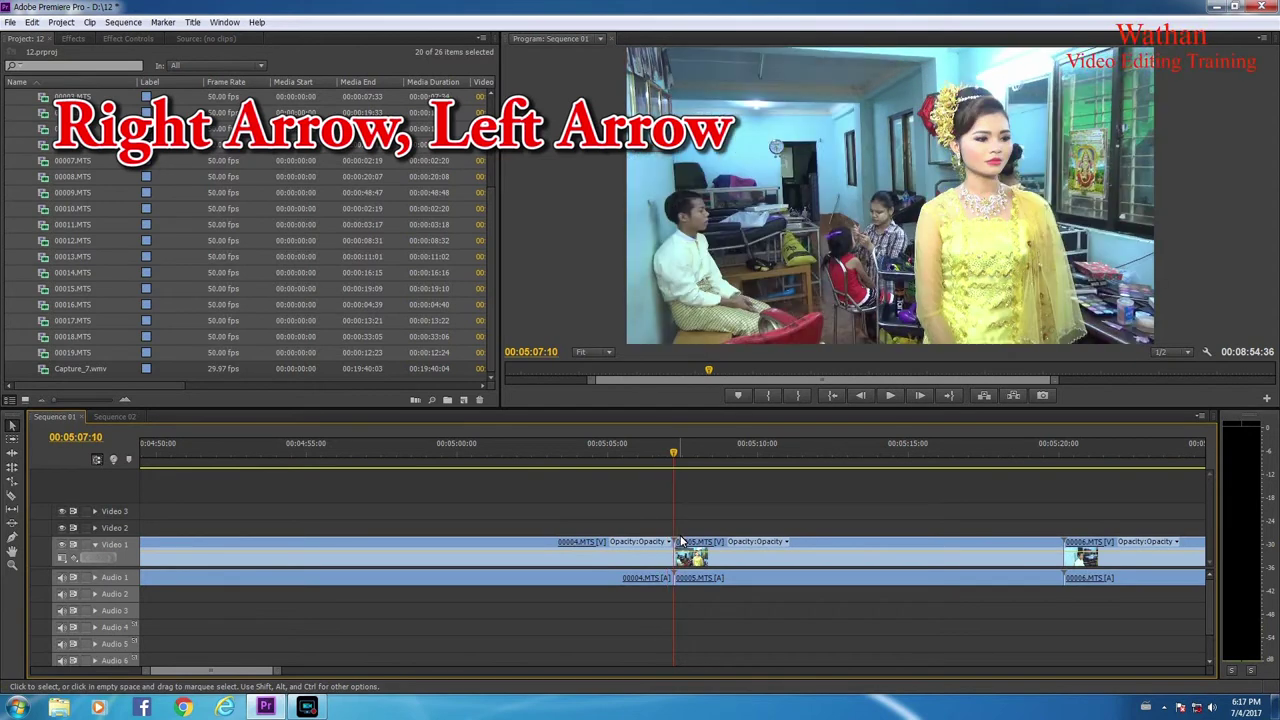
# Step the playhead a few frames back and forward across the cut between 00004.MTS and 00005.MTS.
pyautogui.press('Left')
pyautogui.press('Left')
pyautogui.press('Left')
pyautogui.press('Left')
pyautogui.press('Right')
pyautogui.press('Right')
pyautogui.press('Right')
pyautogui.press('Right')
pyautogui.press('Right')
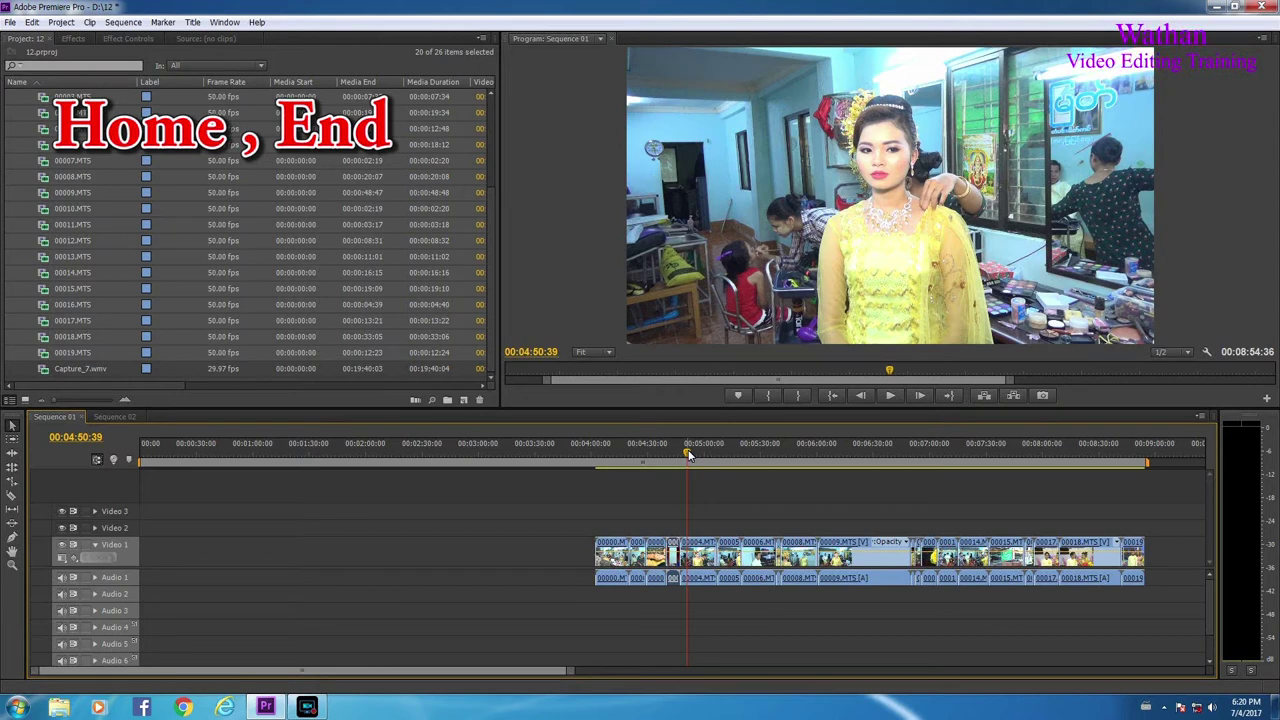
# Jump the playhead to the very start of the sequence and on to its end at 00:08:54:36.
pyautogui.press('Home')
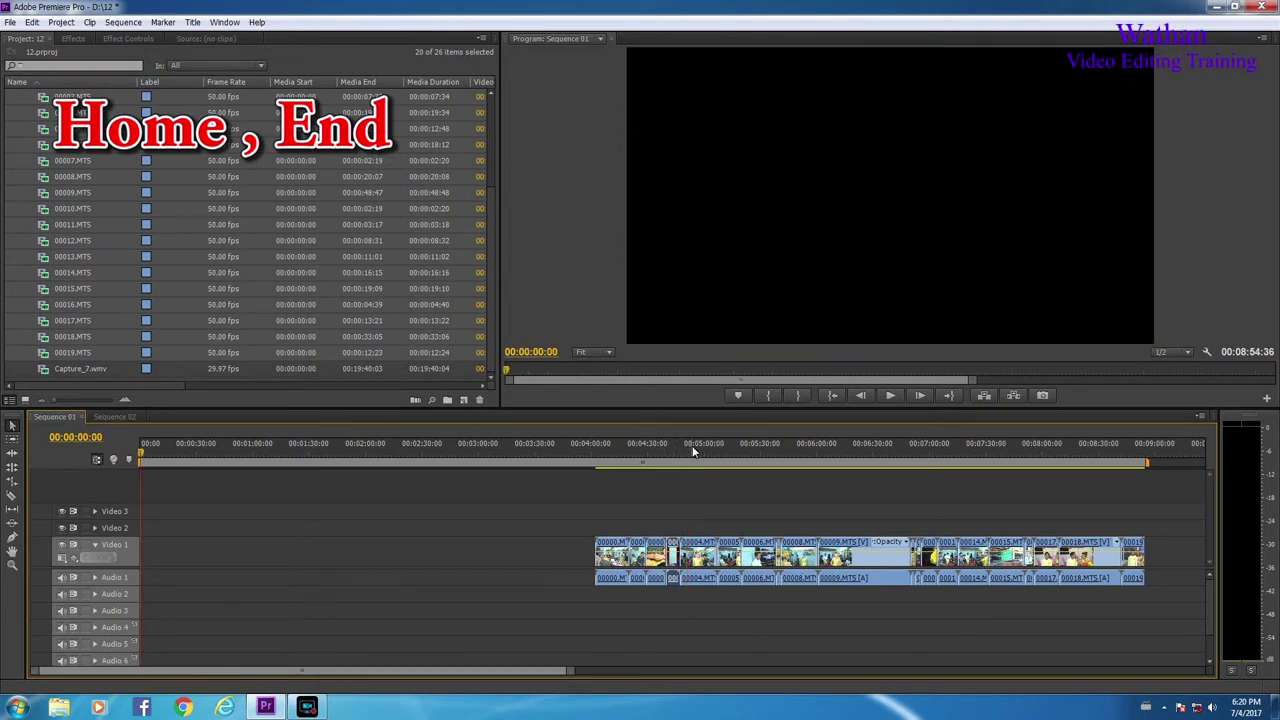
pyautogui.press('End')
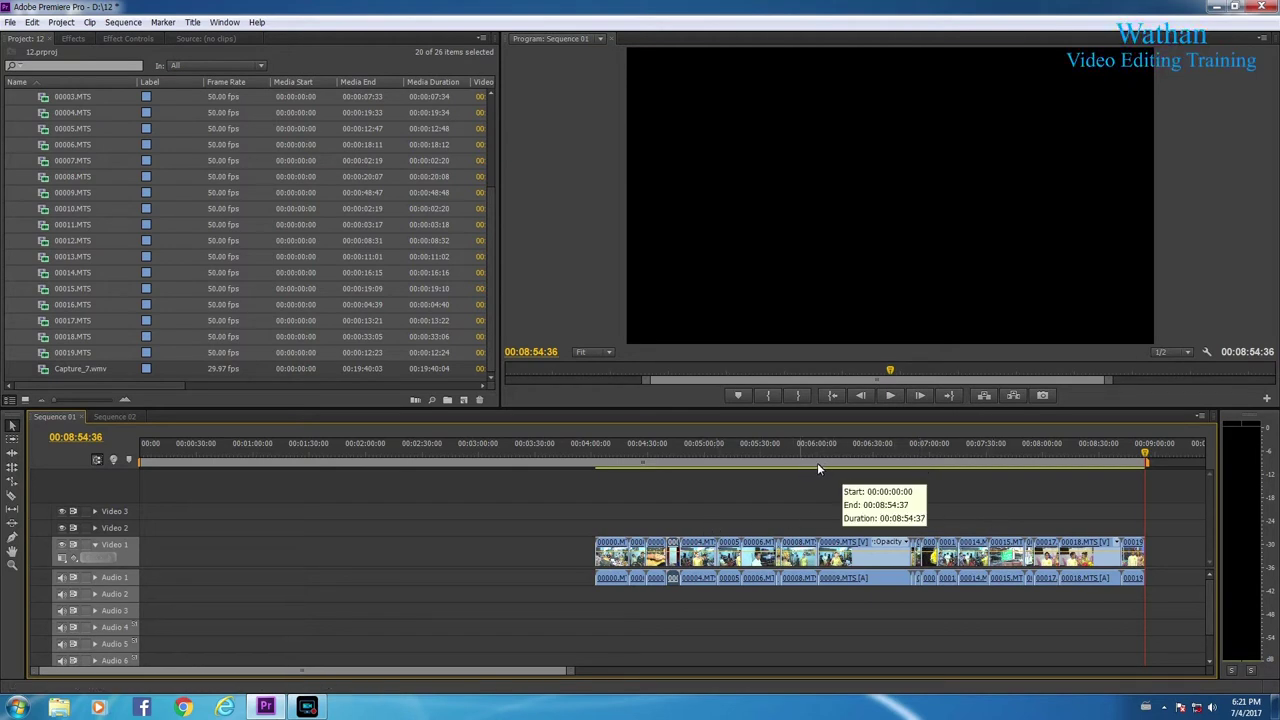
# Set the work area's start at the beginning of the first clip, 00:04:02:20, and jump the playhead to the sequence end.
pyautogui.click(723, 462)
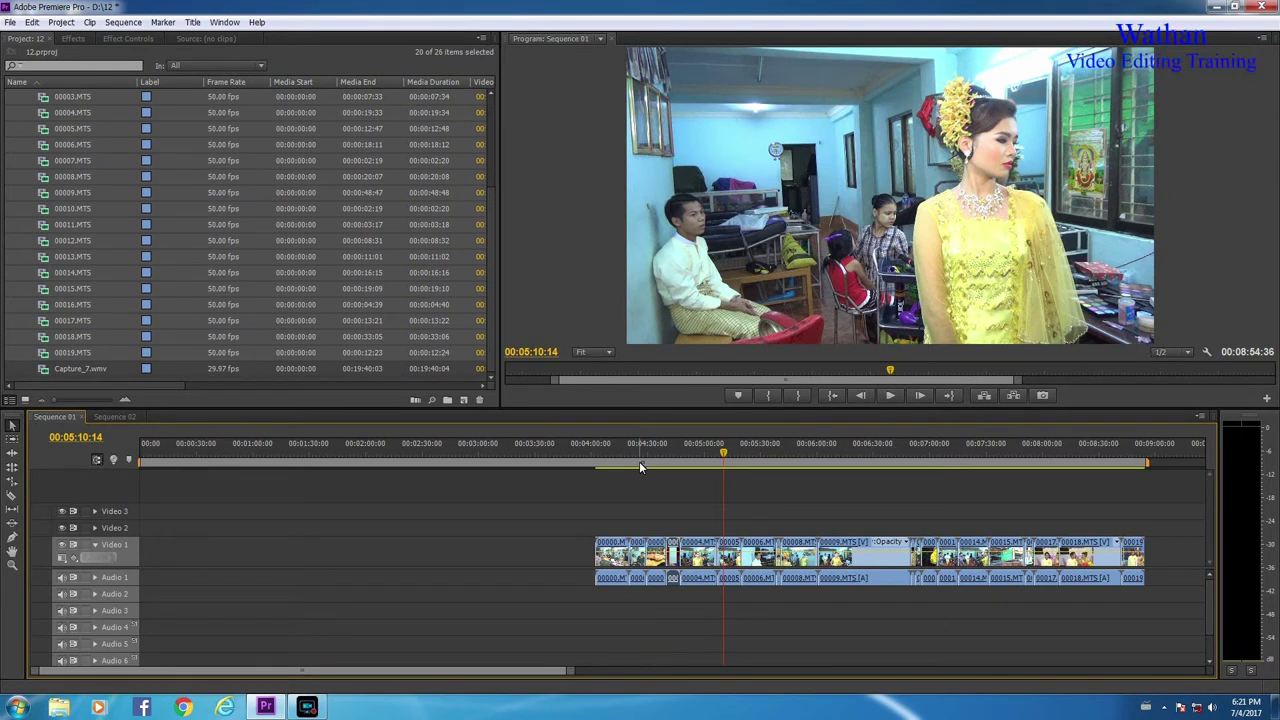
pyautogui.press('Up')
pyautogui.press('Up')
pyautogui.press('Up')
pyautogui.press('Up')
pyautogui.press('Up')
pyautogui.press('Up')
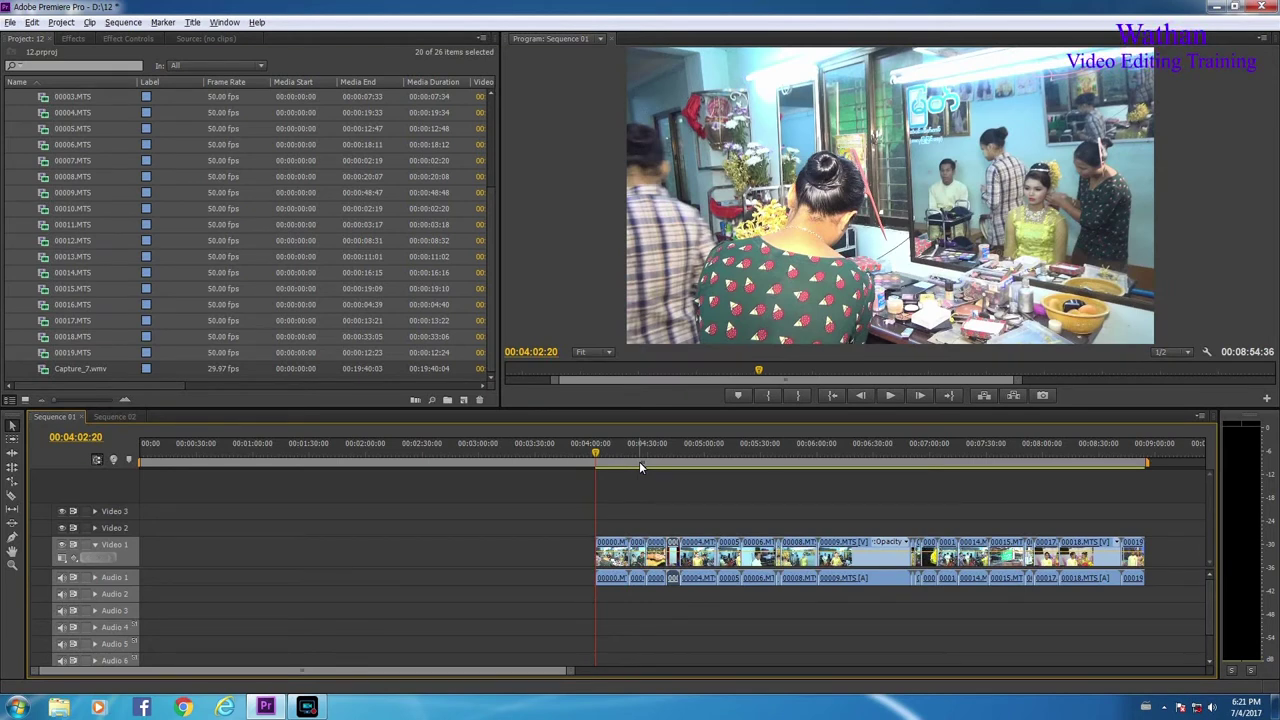
pyautogui.hotkey('alt', '[')
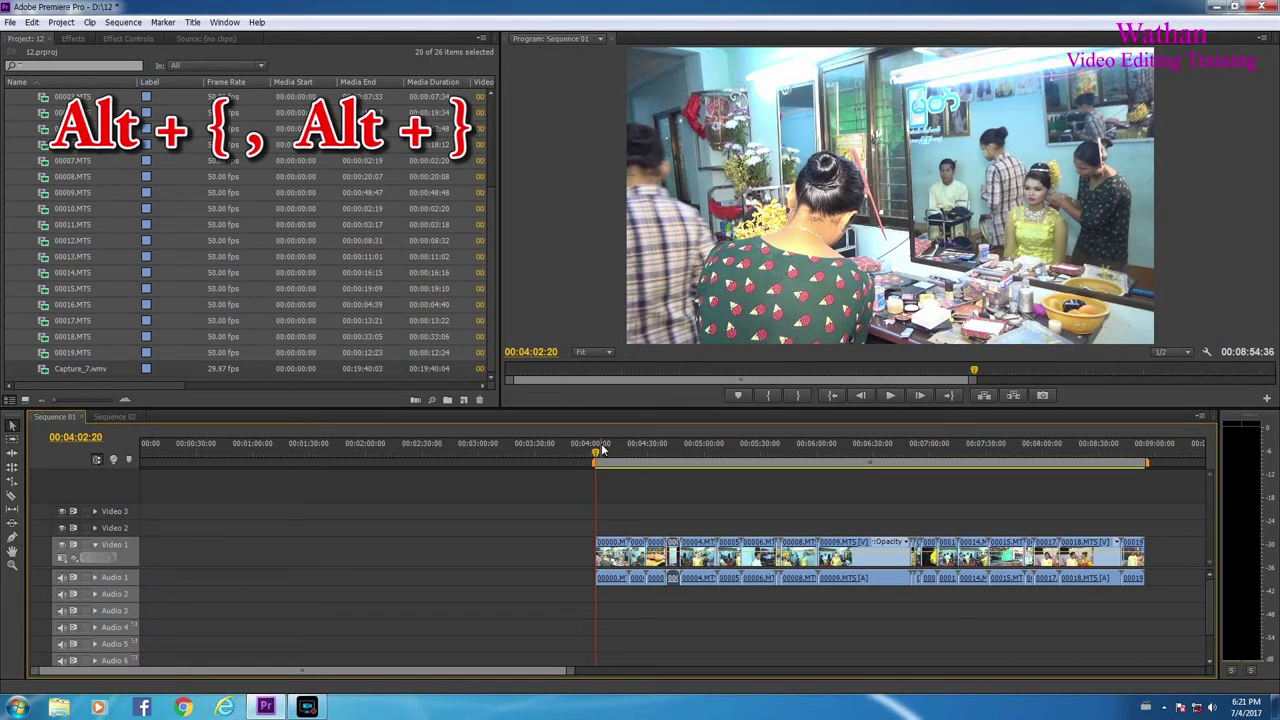
pyautogui.press('End')
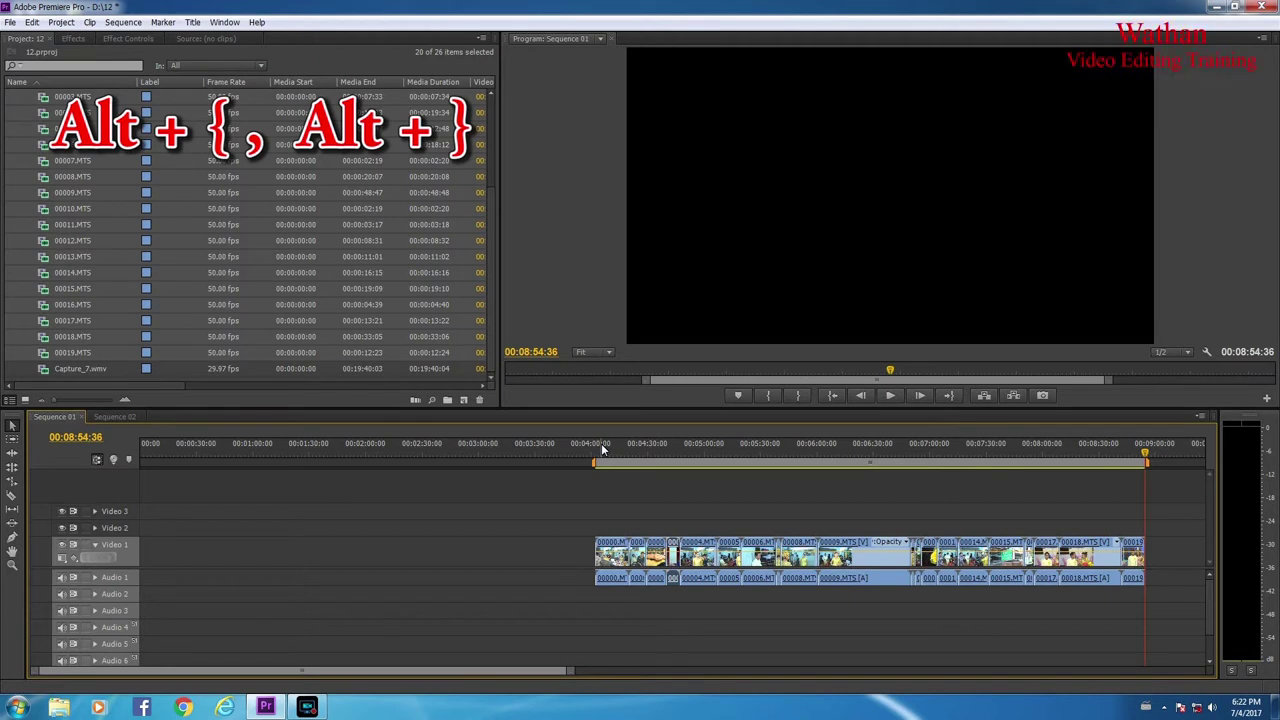
# Place the playhead at 00:05:10:14, select all clips in the sequence and clear the selection.
pyautogui.click(723, 449)
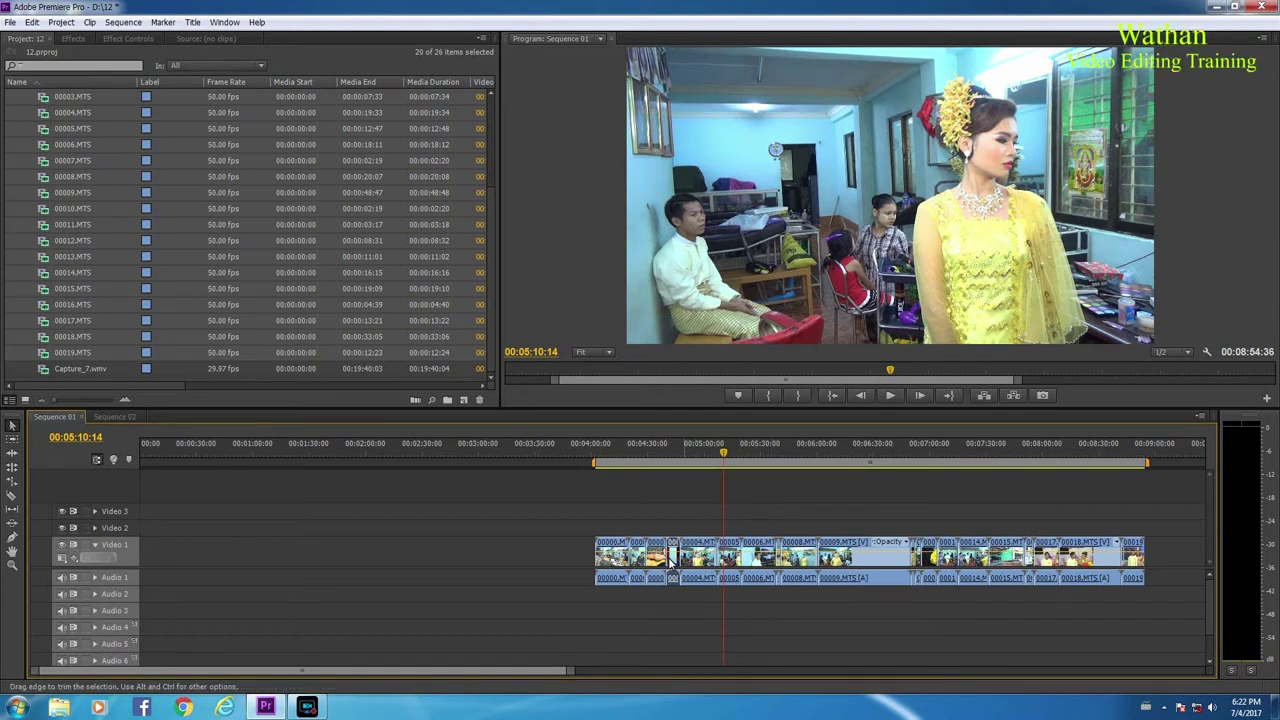
pyautogui.hotkey('ctrl', 'a')
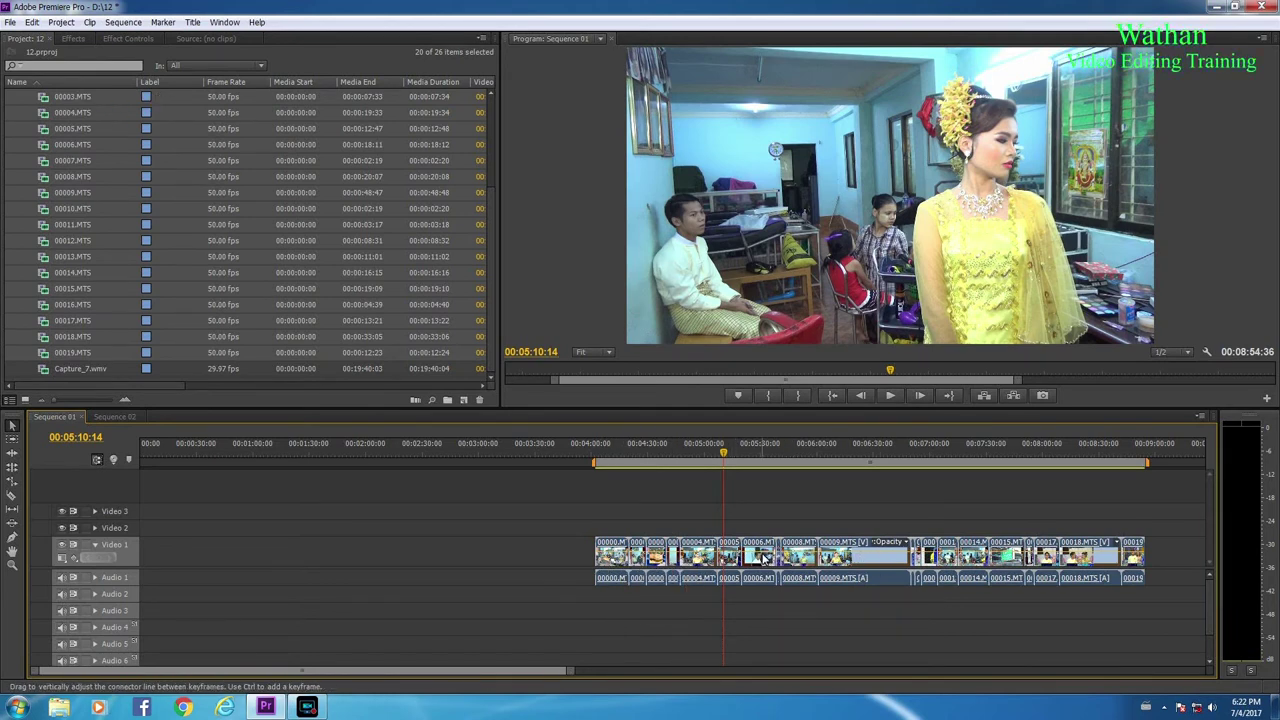
pyautogui.hotkey('ctrl', 'shift', 'a')
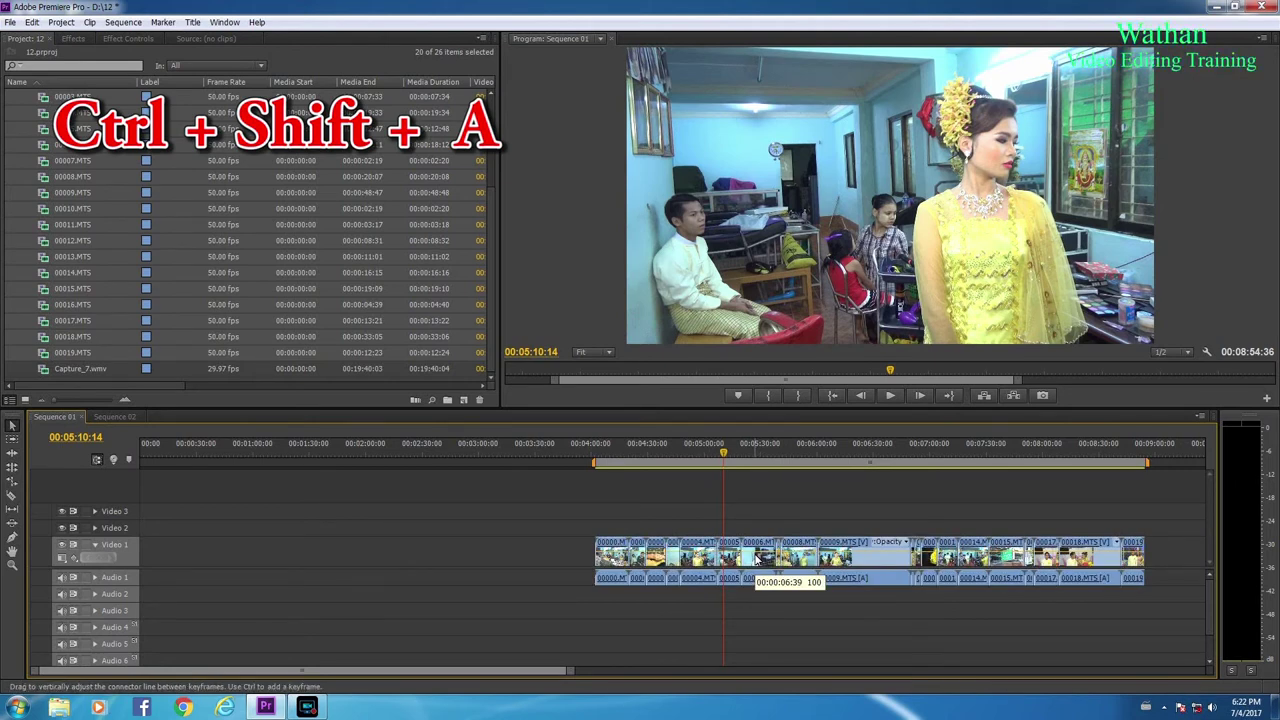
# Cut the 00009.MTS clip and paste-insert it at the start of 00003.MTS, at 00:04:39:42.
pyautogui.scroll(1, 771, 558)
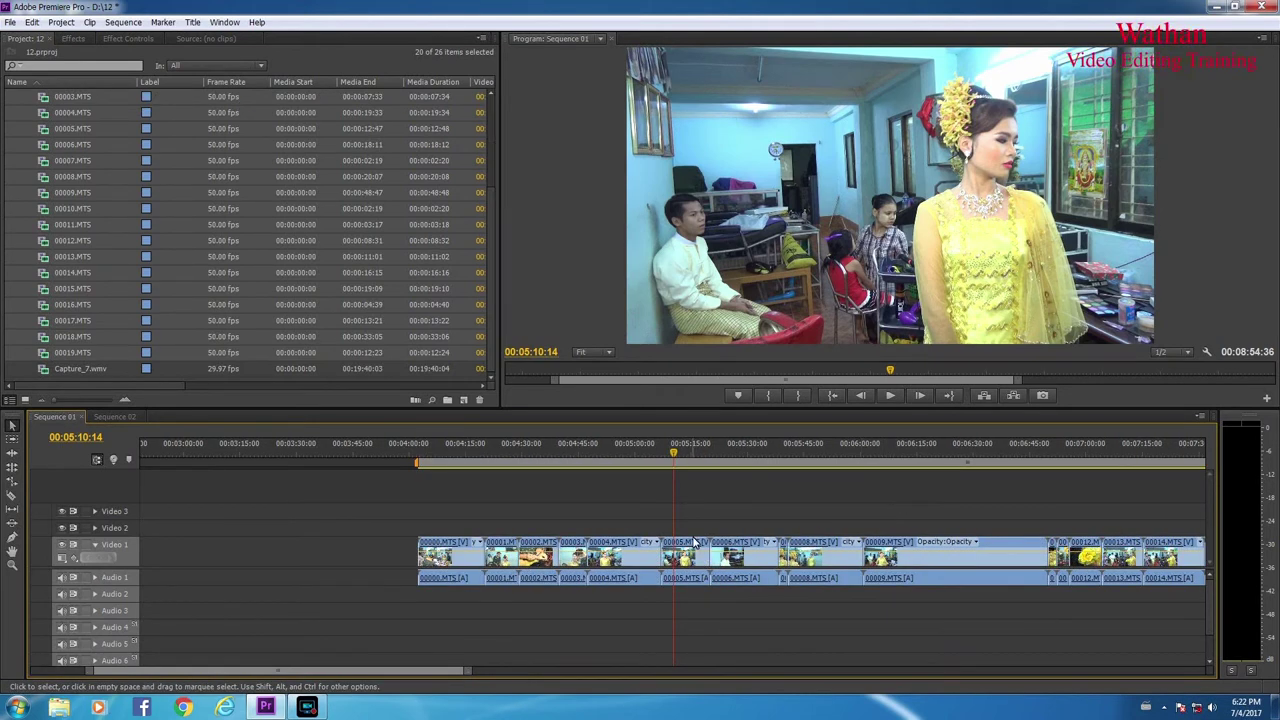
pyautogui.click(1013, 551)
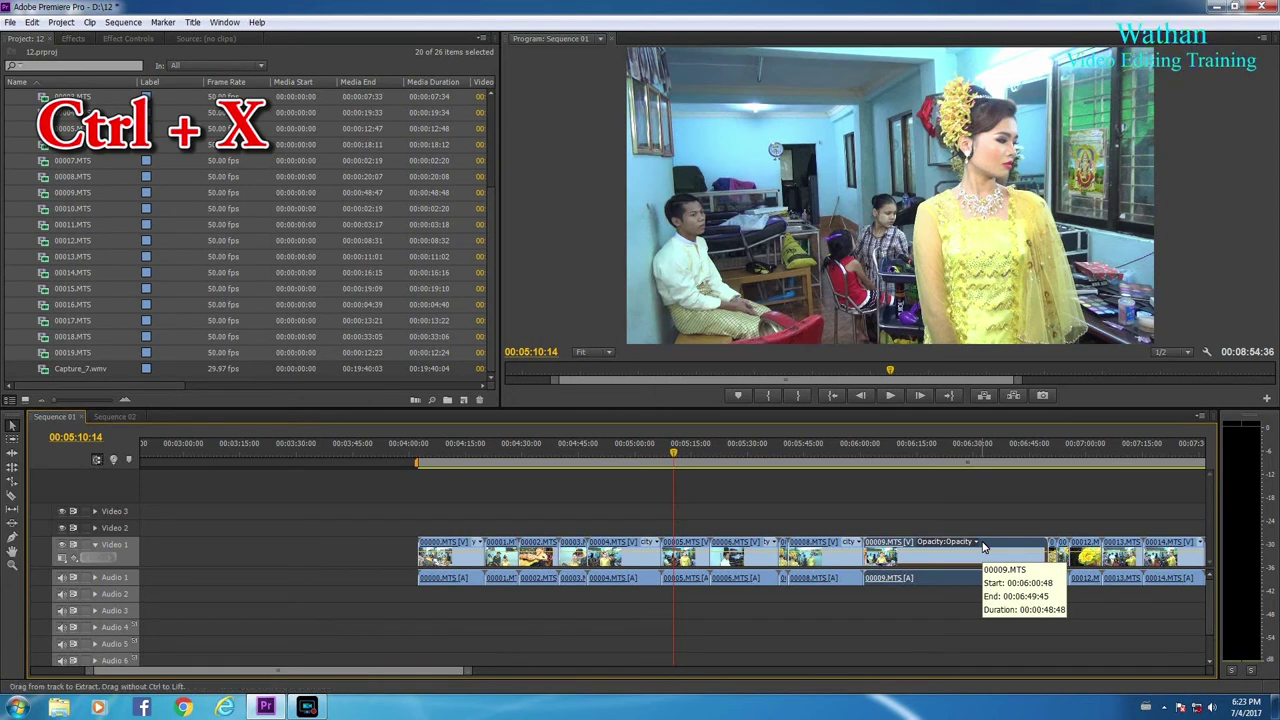
pyautogui.hotkey('ctrl', 'x')
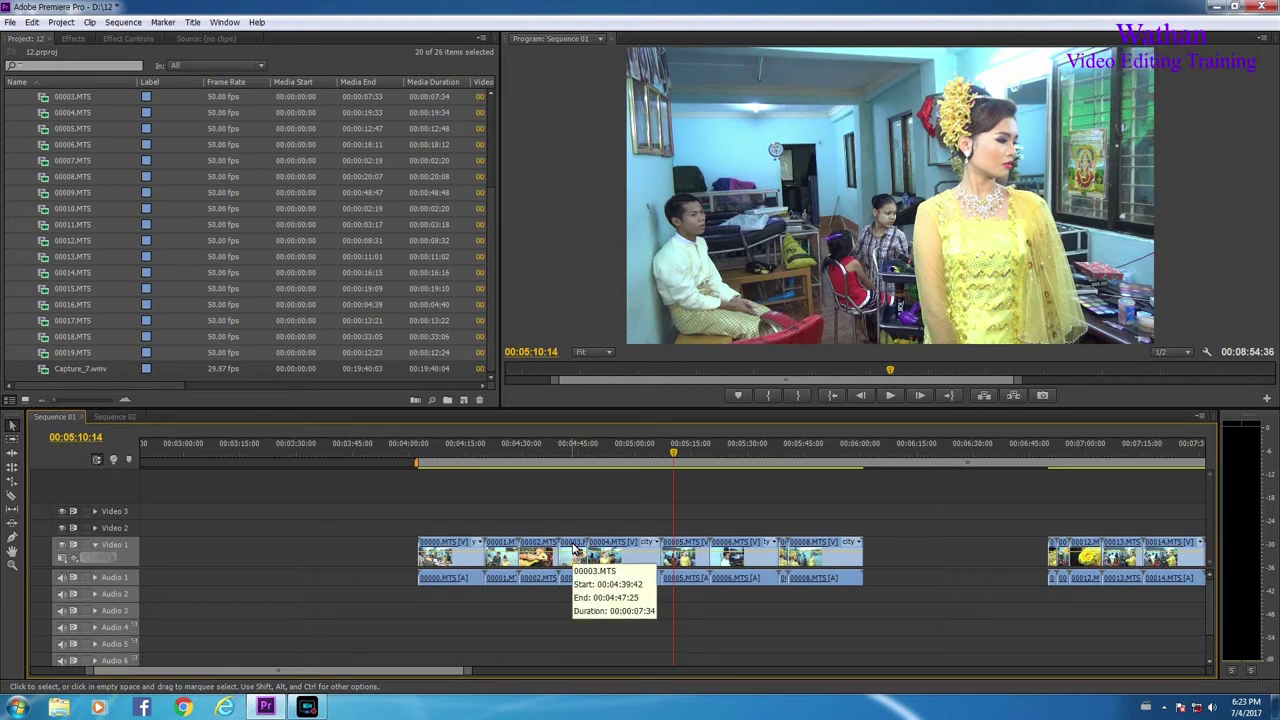
pyautogui.press('Up')
pyautogui.press('Up')
pyautogui.press('Up')
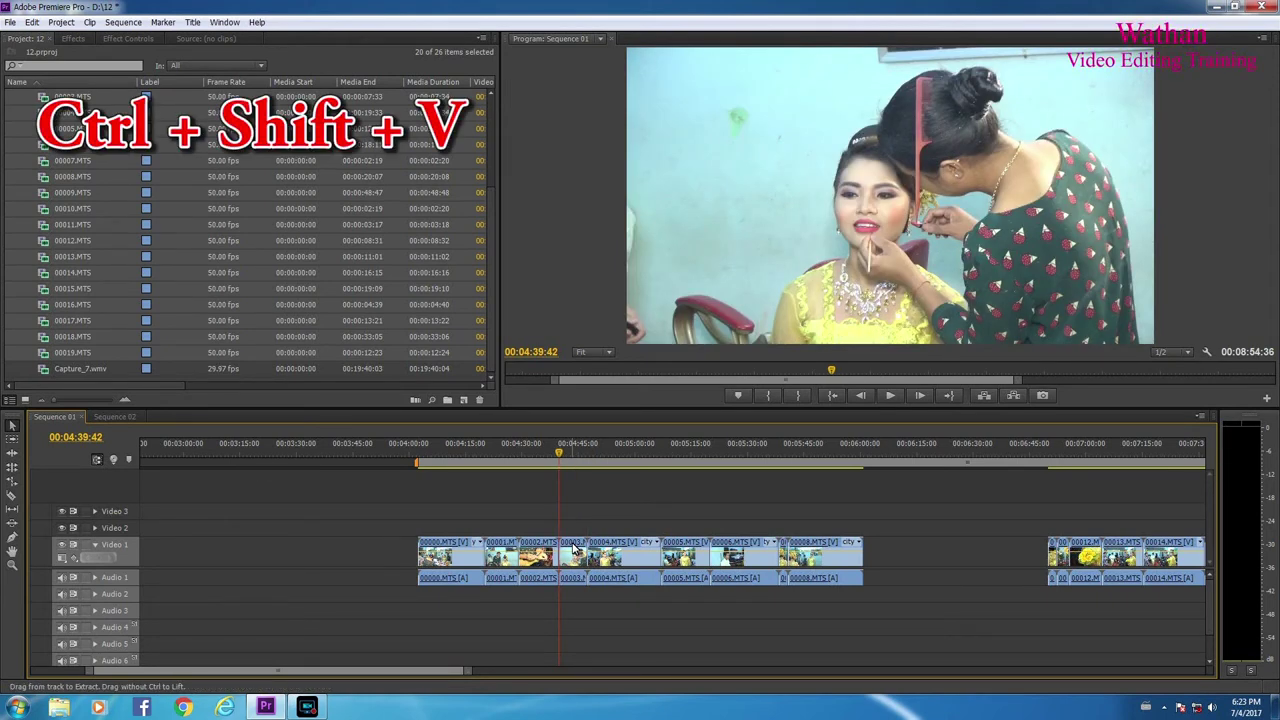
pyautogui.hotkey('ctrl', 'shift', 'v')
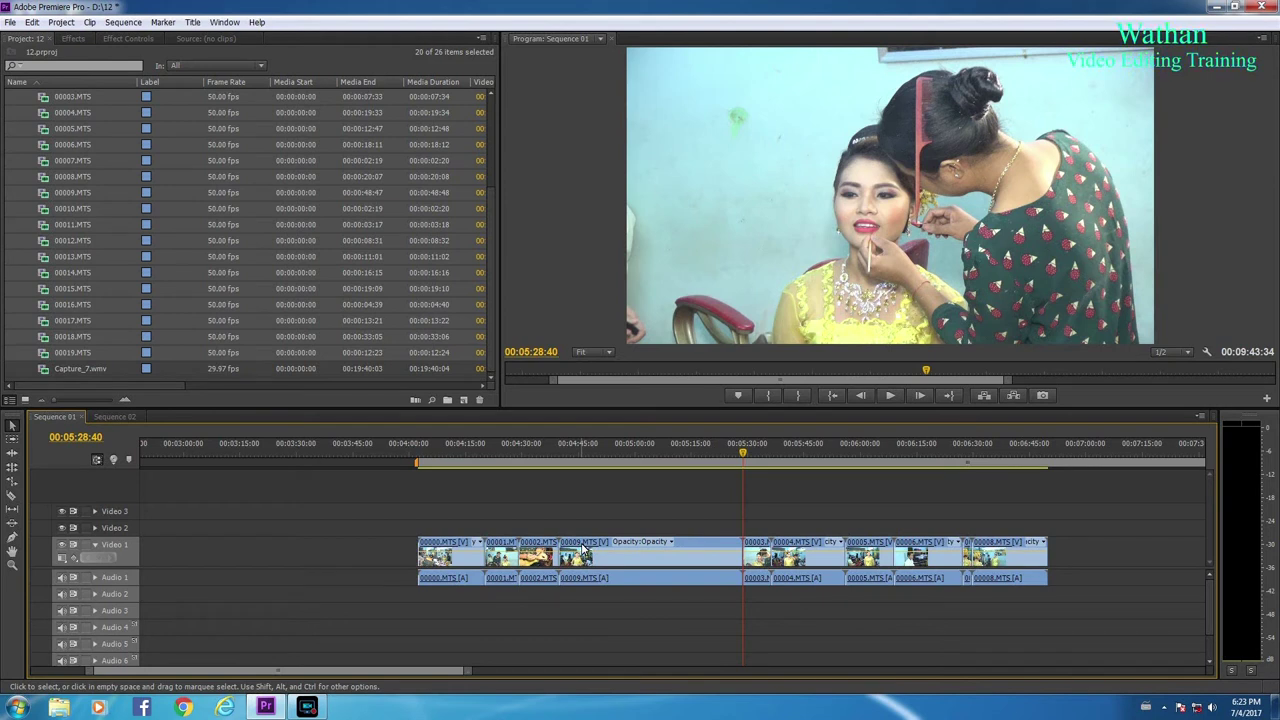
# Ripple delete the empty gap after 00008.MTS so the following clips close up.
pyautogui.click(675, 548)
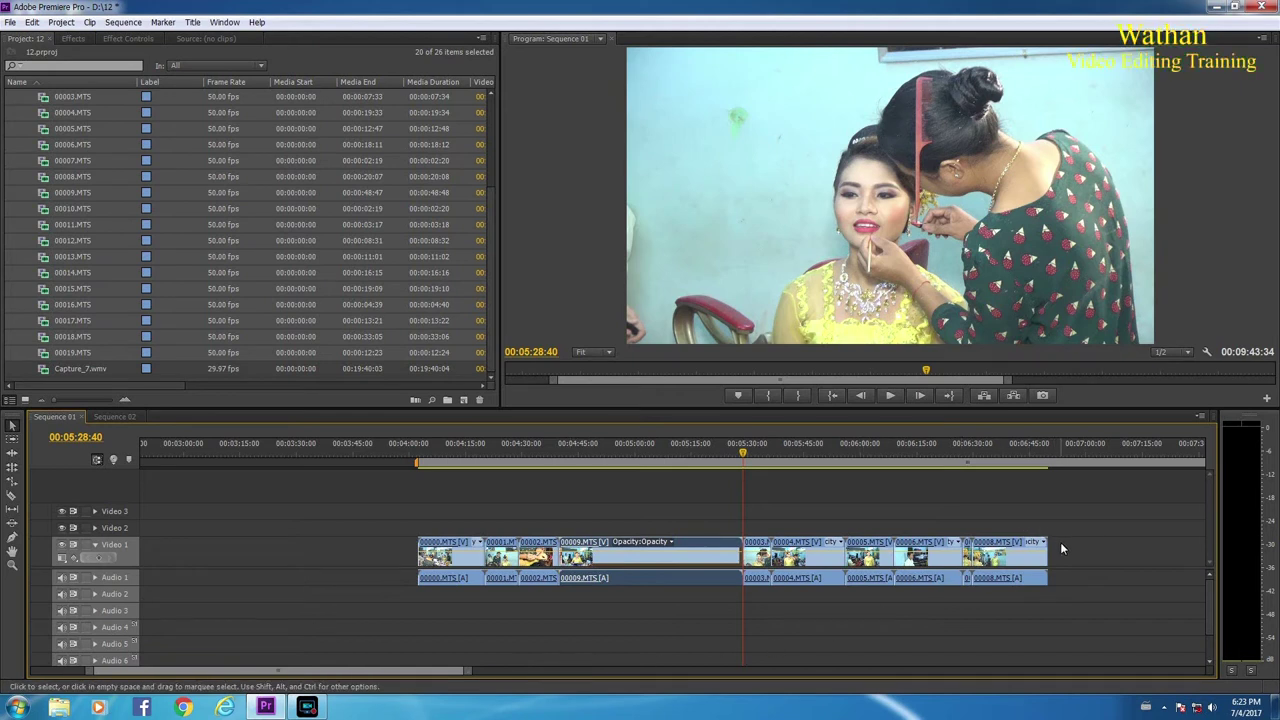
pyautogui.press('-')
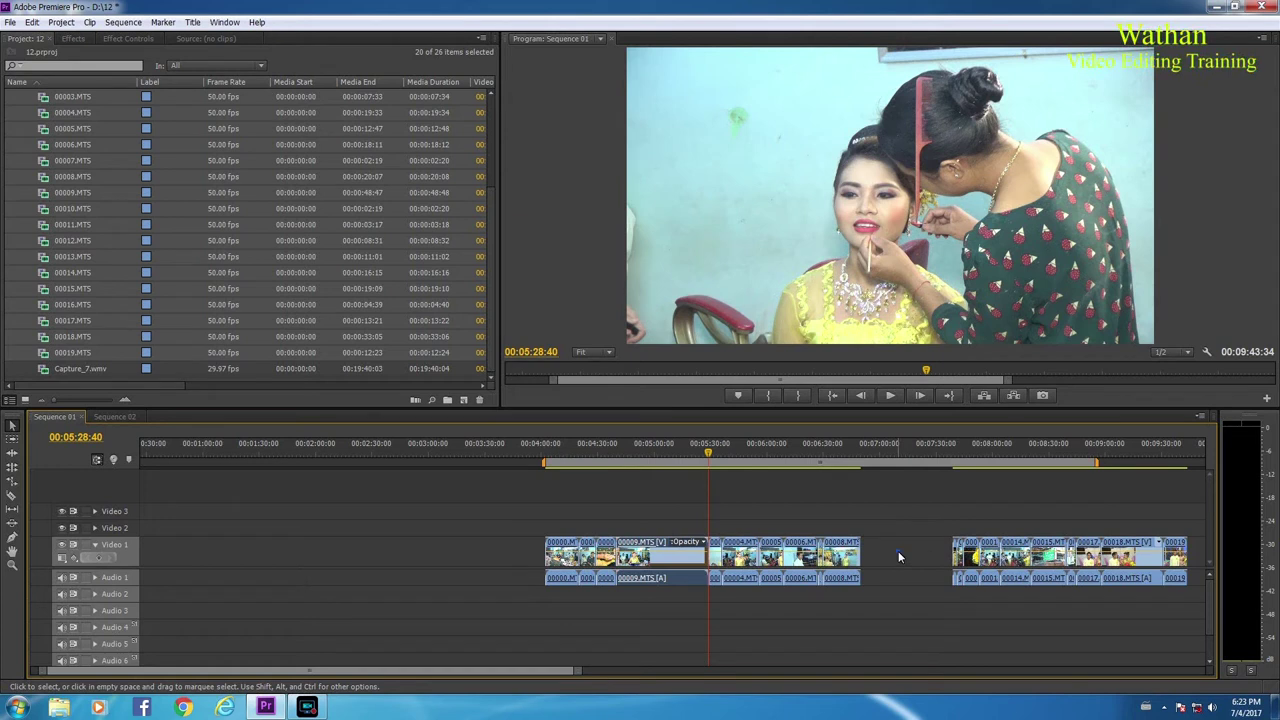
pyautogui.rightClick(898, 557)
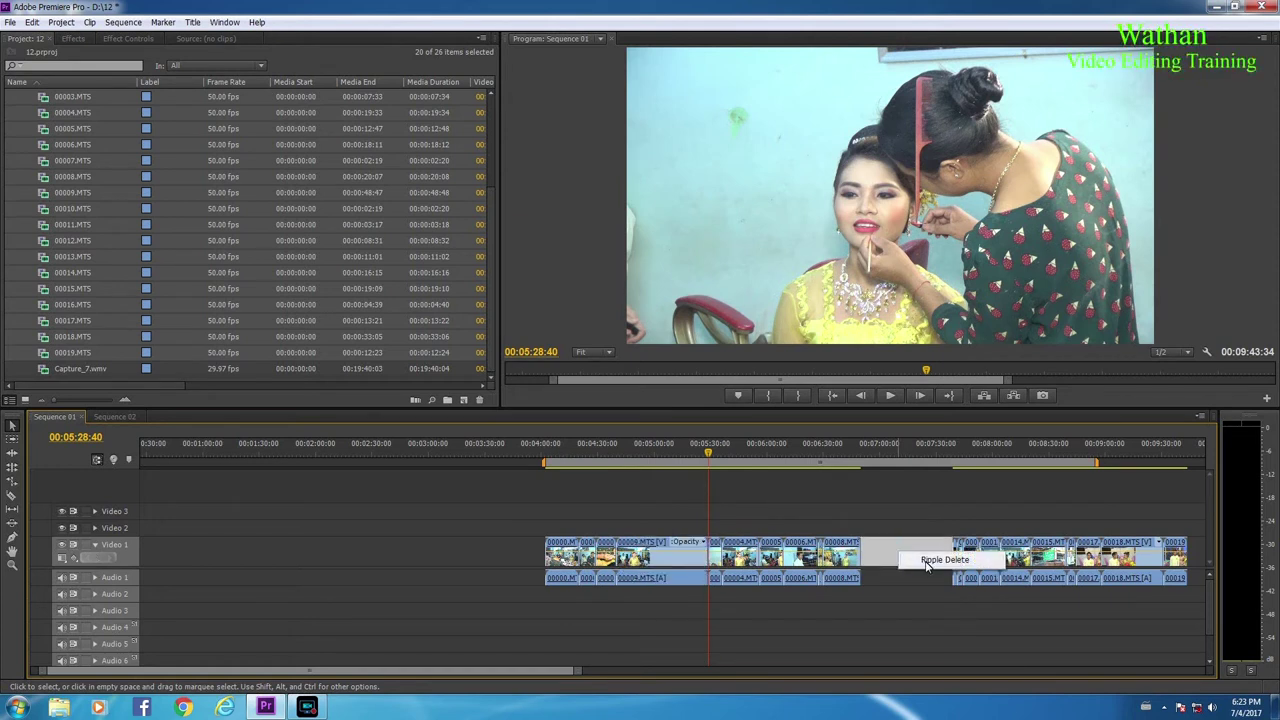
pyautogui.click(944, 560)
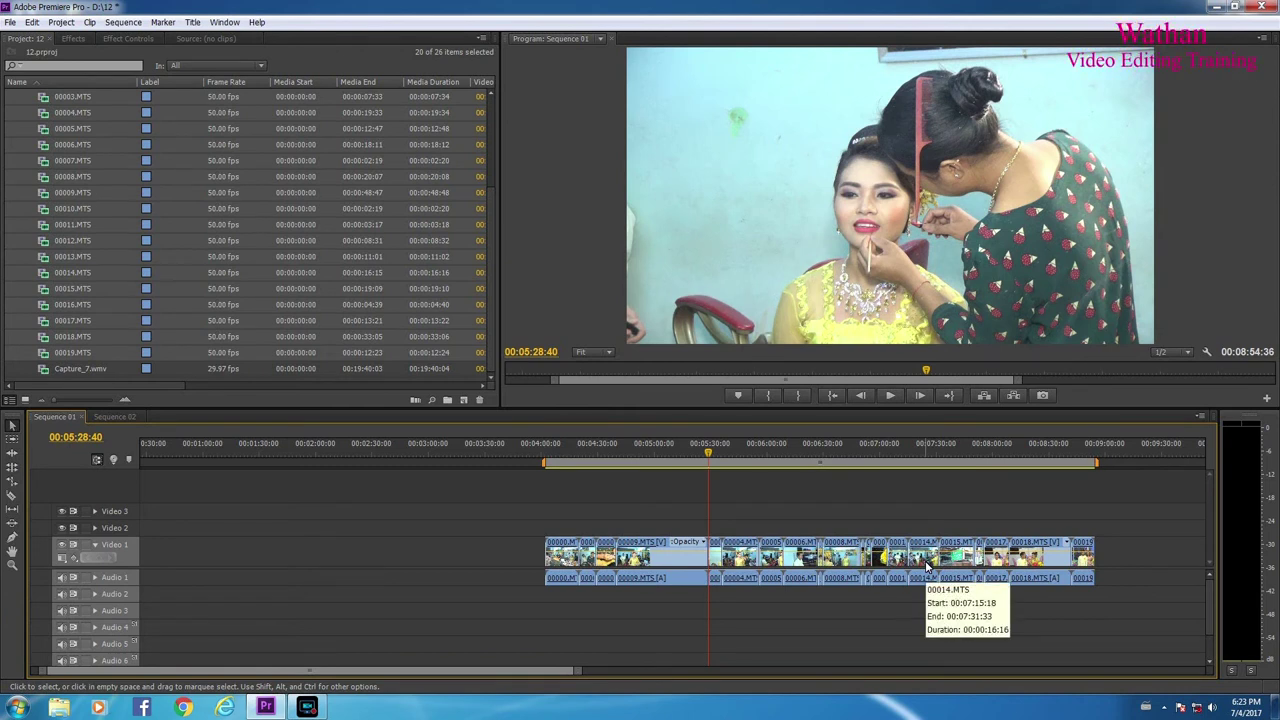
# Delete the 00003.MTS clip at 00:05:28:40 and ripple delete the gap it leaves before 00004.MTS.
pyautogui.press('=')
pyautogui.press('=')
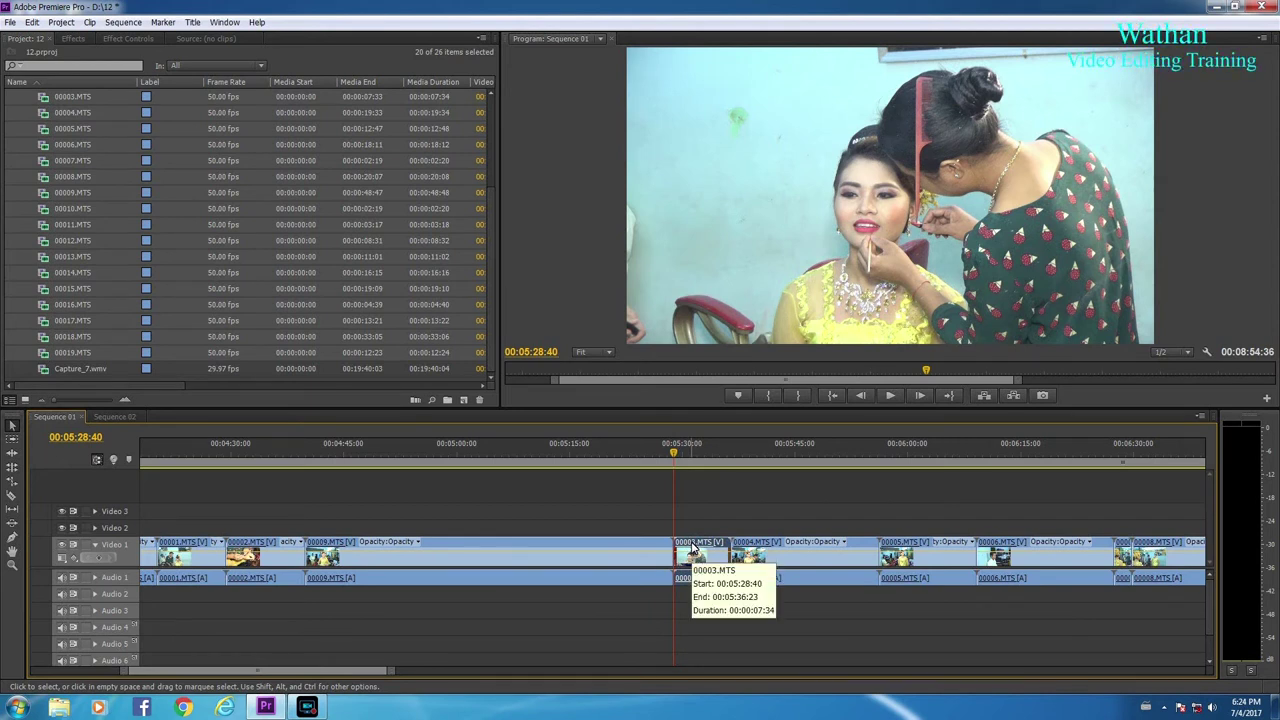
pyautogui.press('Delete')
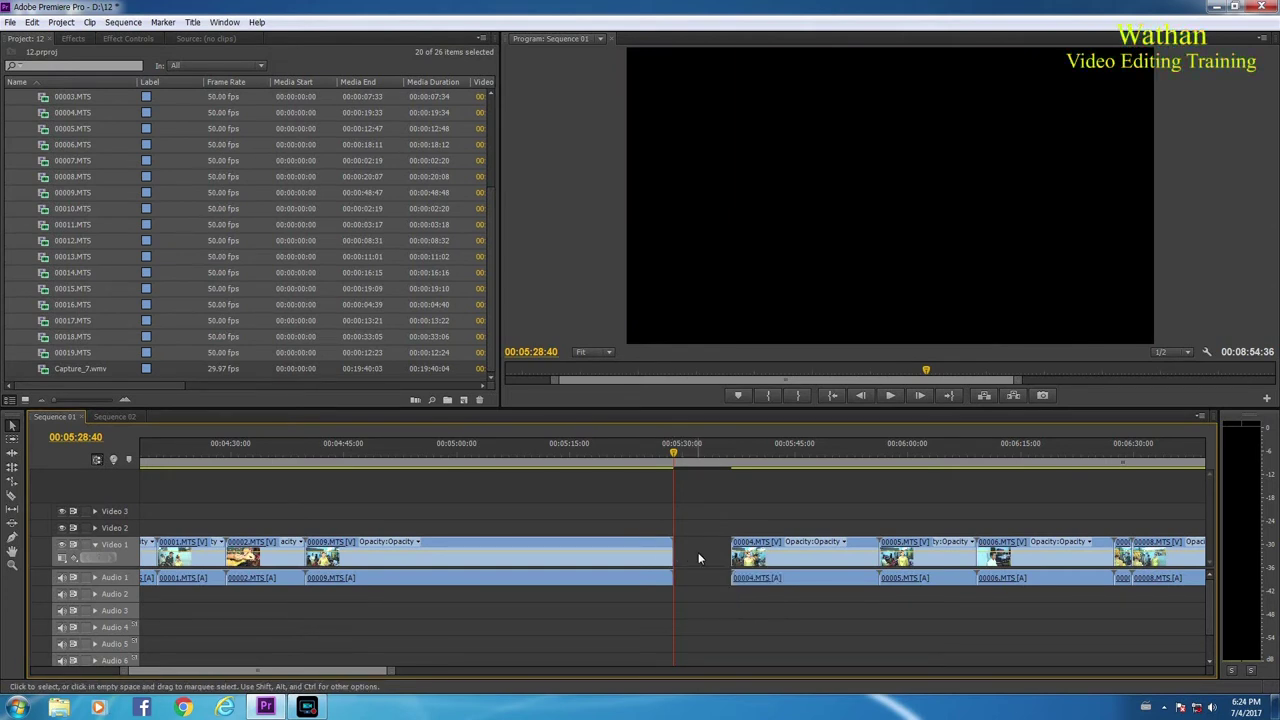
pyautogui.rightClick(698, 556)
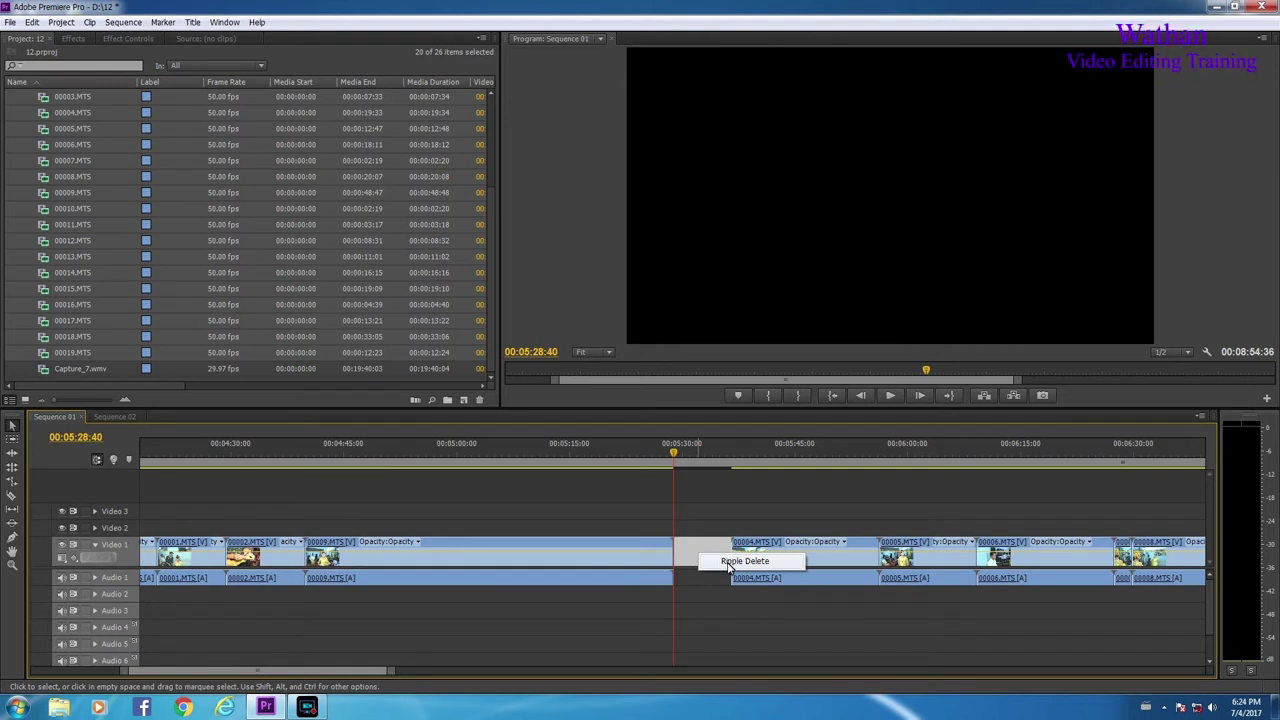
pyautogui.click(744, 561)
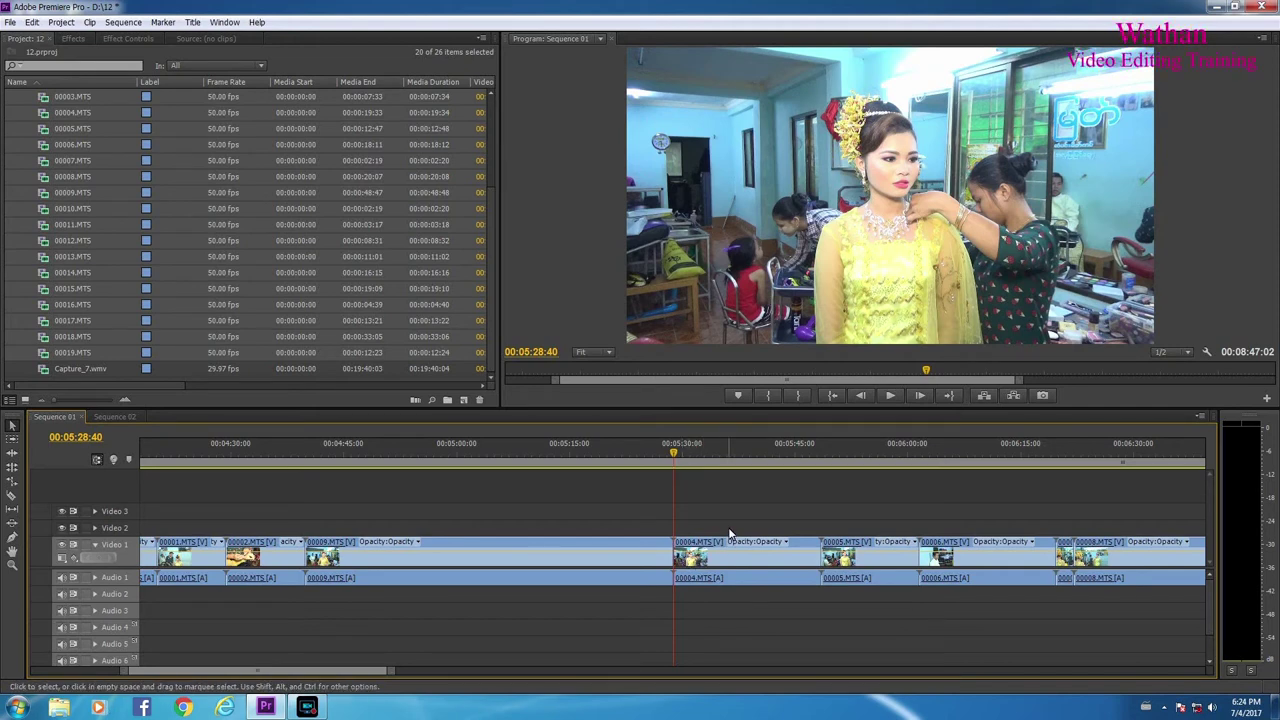
# Play the sequence from the start of 00004.MTS, stop at 00:05:30:48 and select that clip.
pyautogui.press('space')
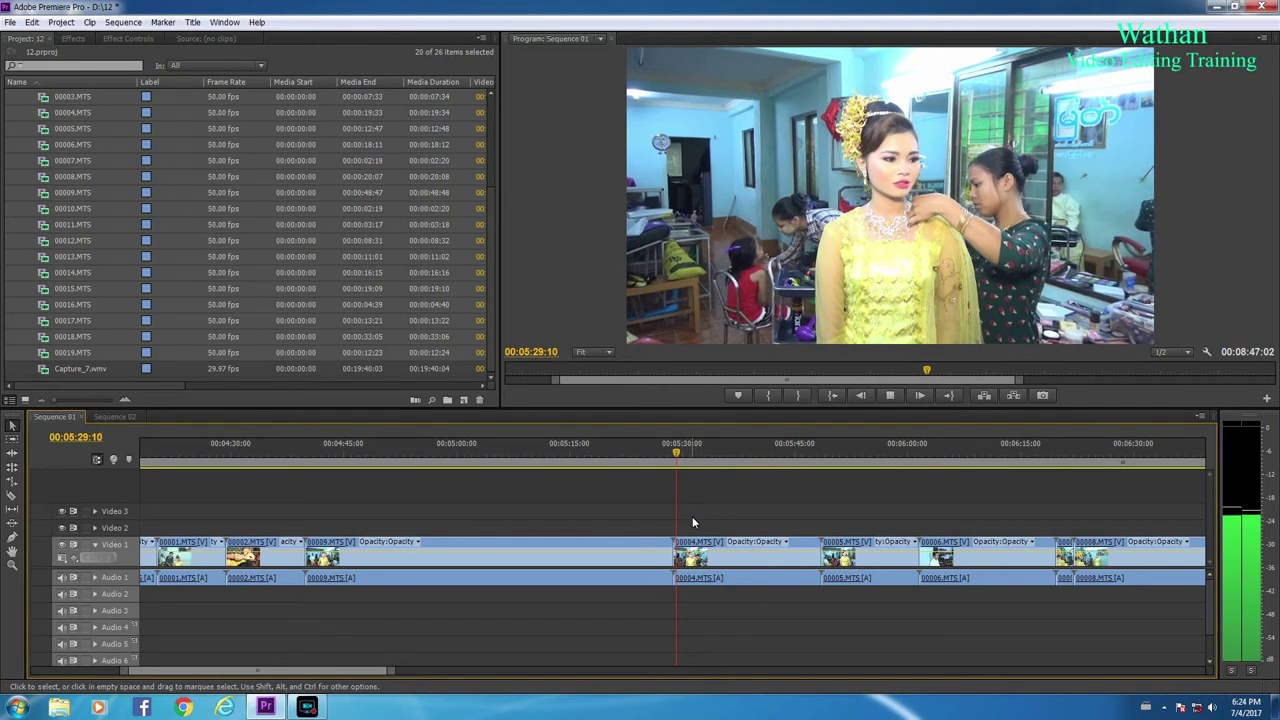
pyautogui.press('space')
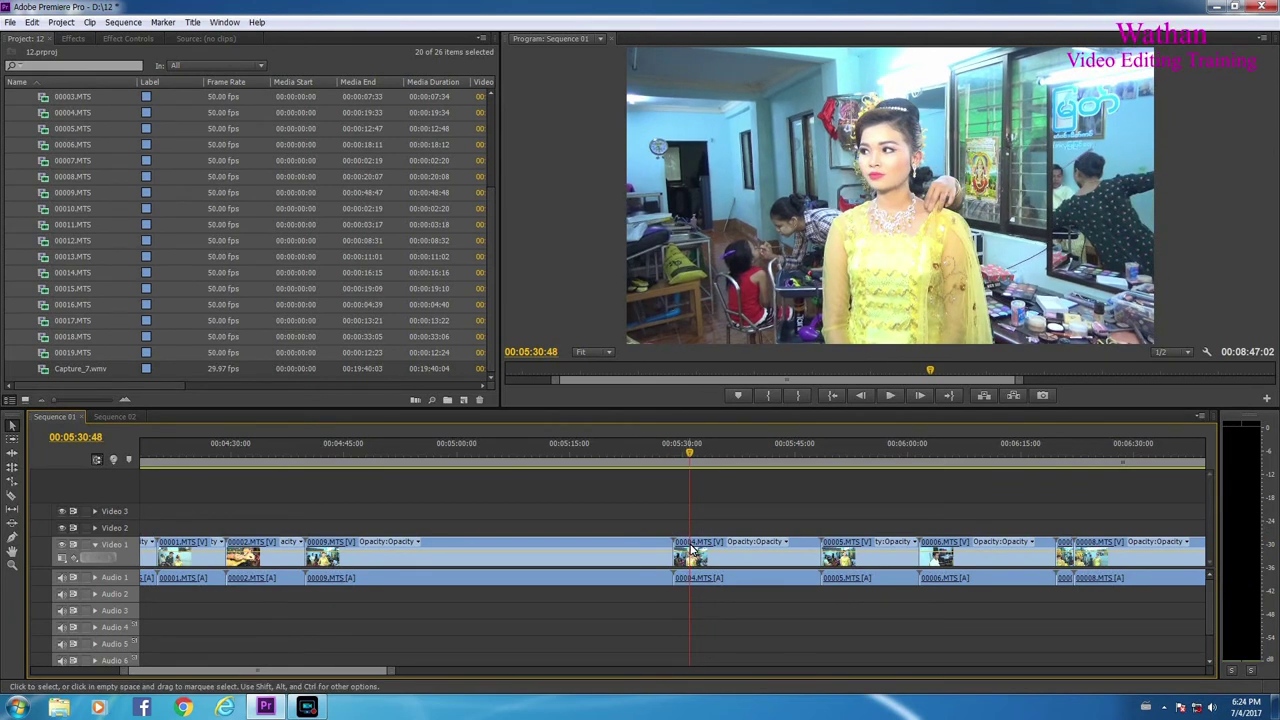
pyautogui.click(691, 549)
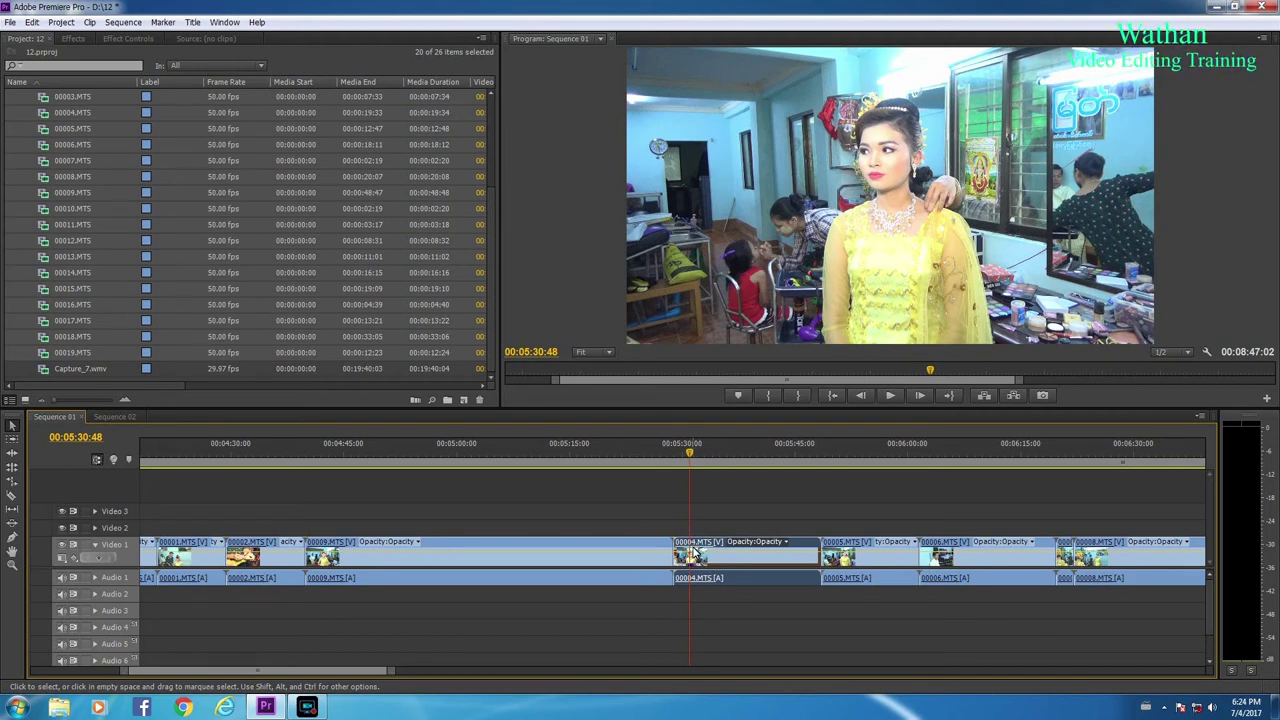
# Split the 00004.MTS clip at 00:05:30:48 and select the short piece before the cut.
pyautogui.hotkey('ctrl', 'k')
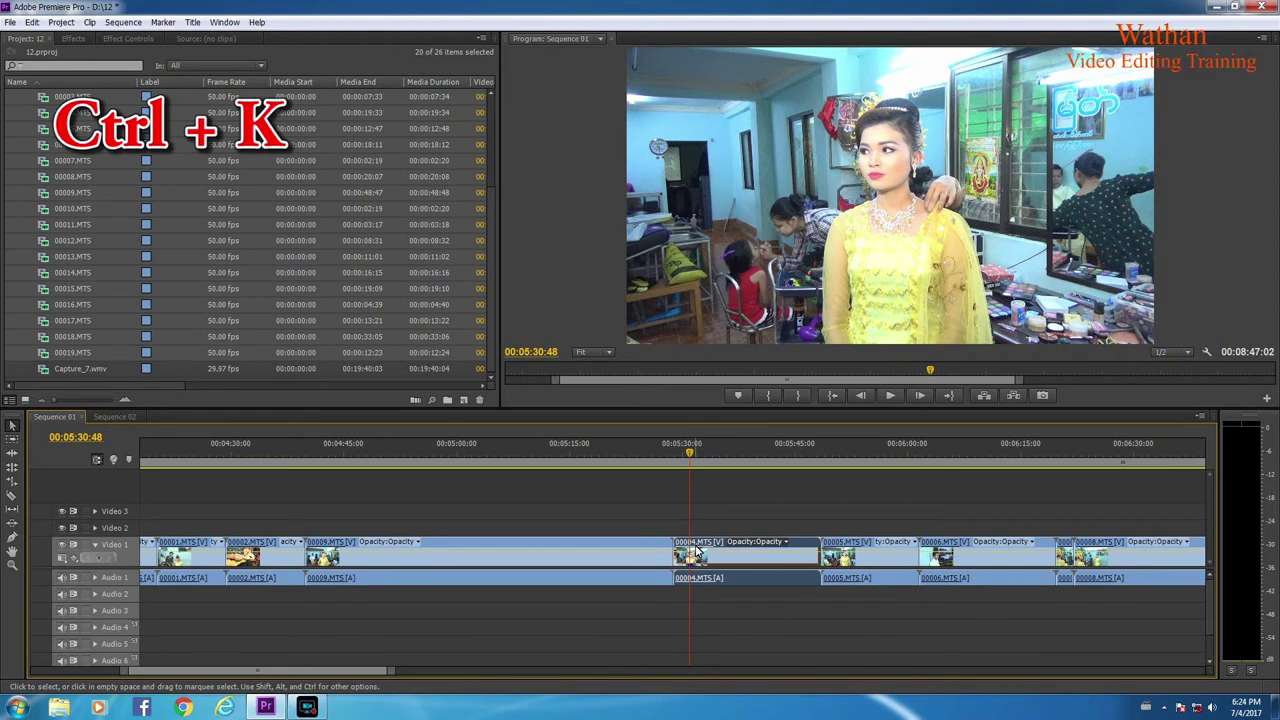
pyautogui.hotkey('ctrl', 'k')
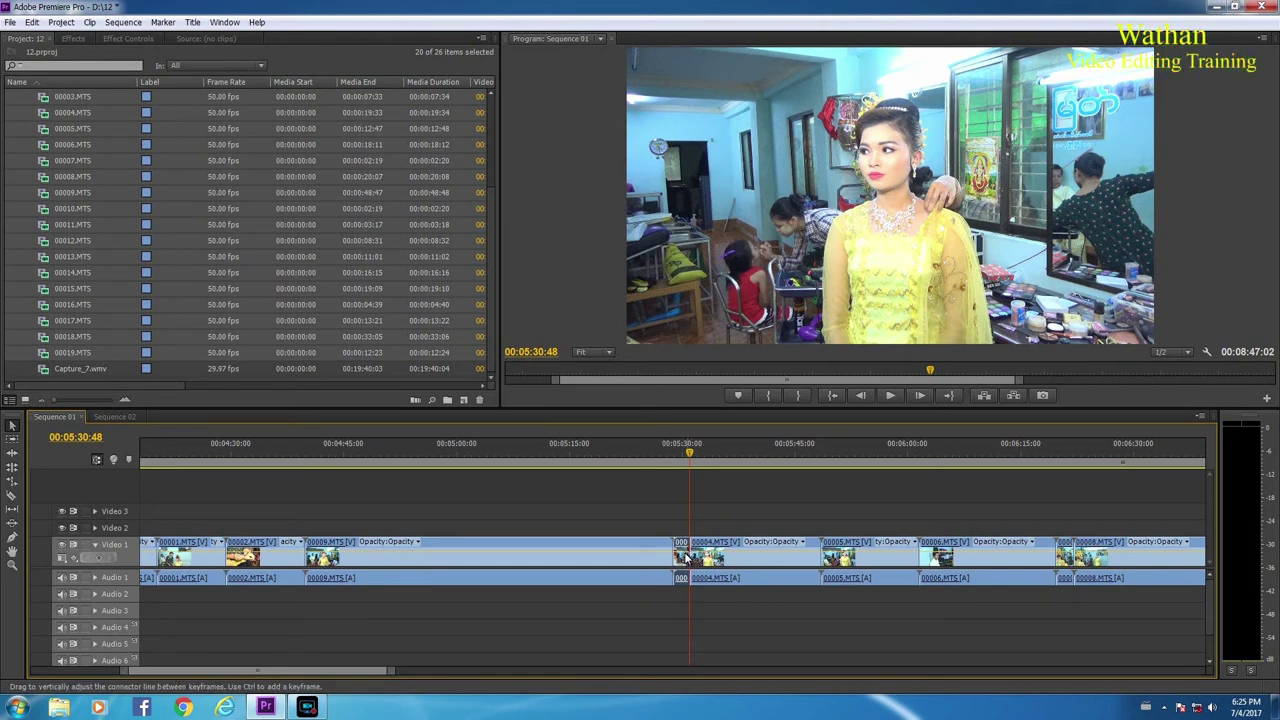
pyautogui.click(706, 550)
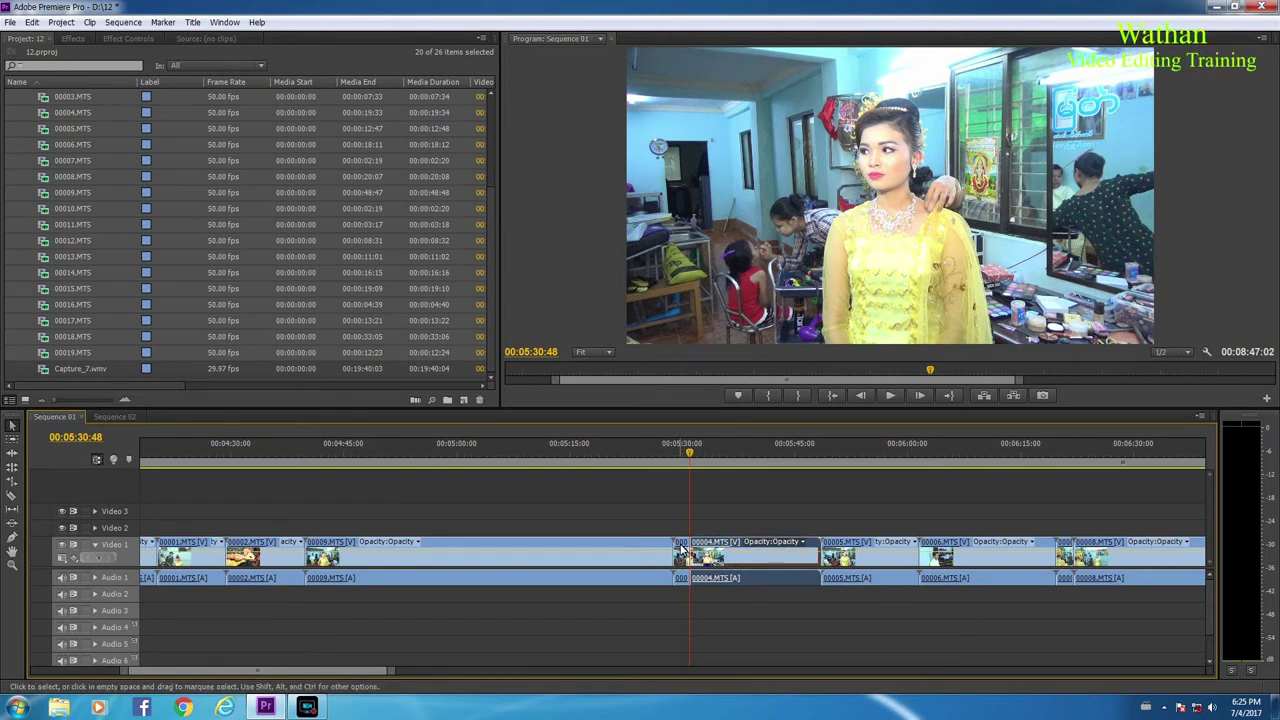
pyautogui.click(681, 550)
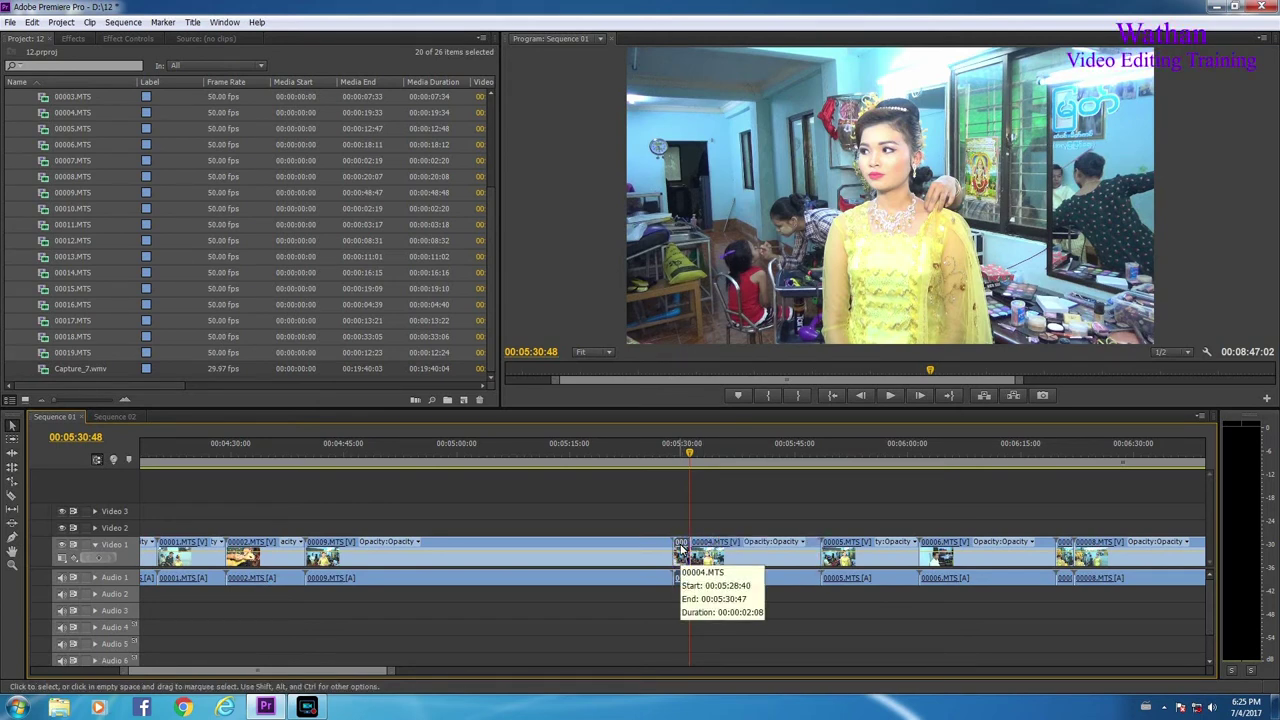
# Try to ripple delete the short first piece of 00004.MTS in a single operation, and undo it.
pyautogui.press('shift')
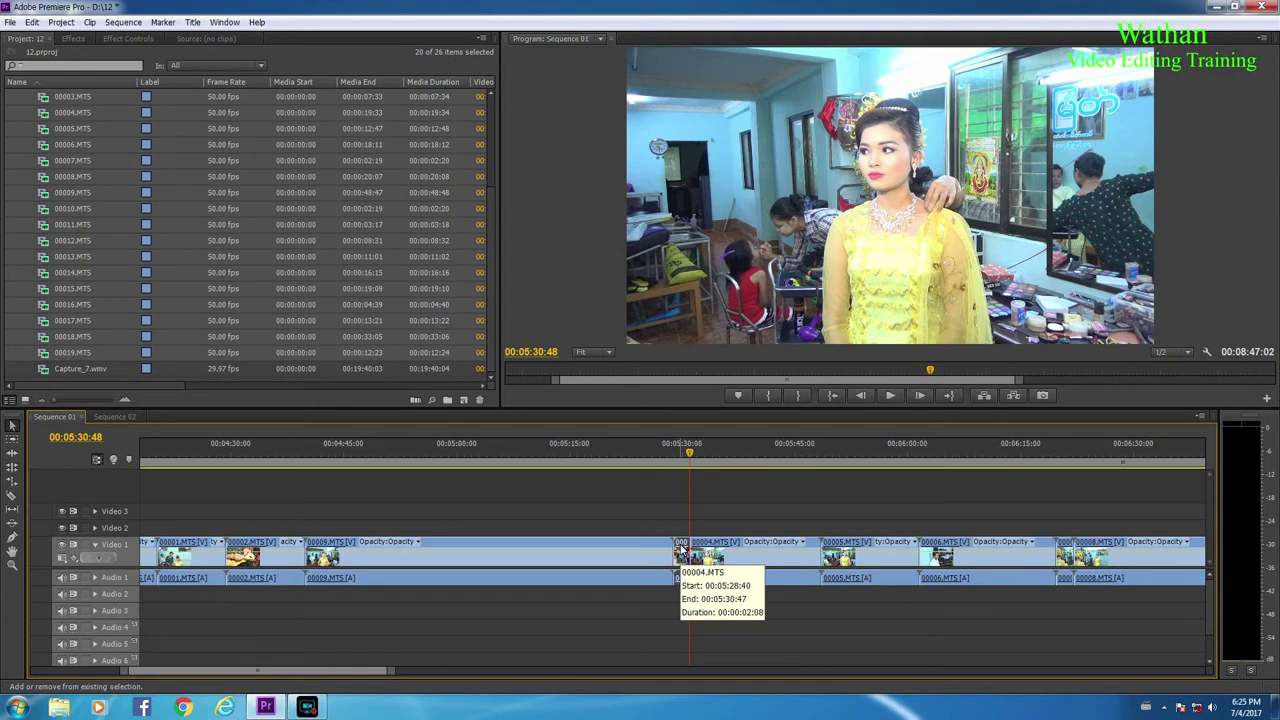
pyautogui.hotkey('shift', 'Delete')
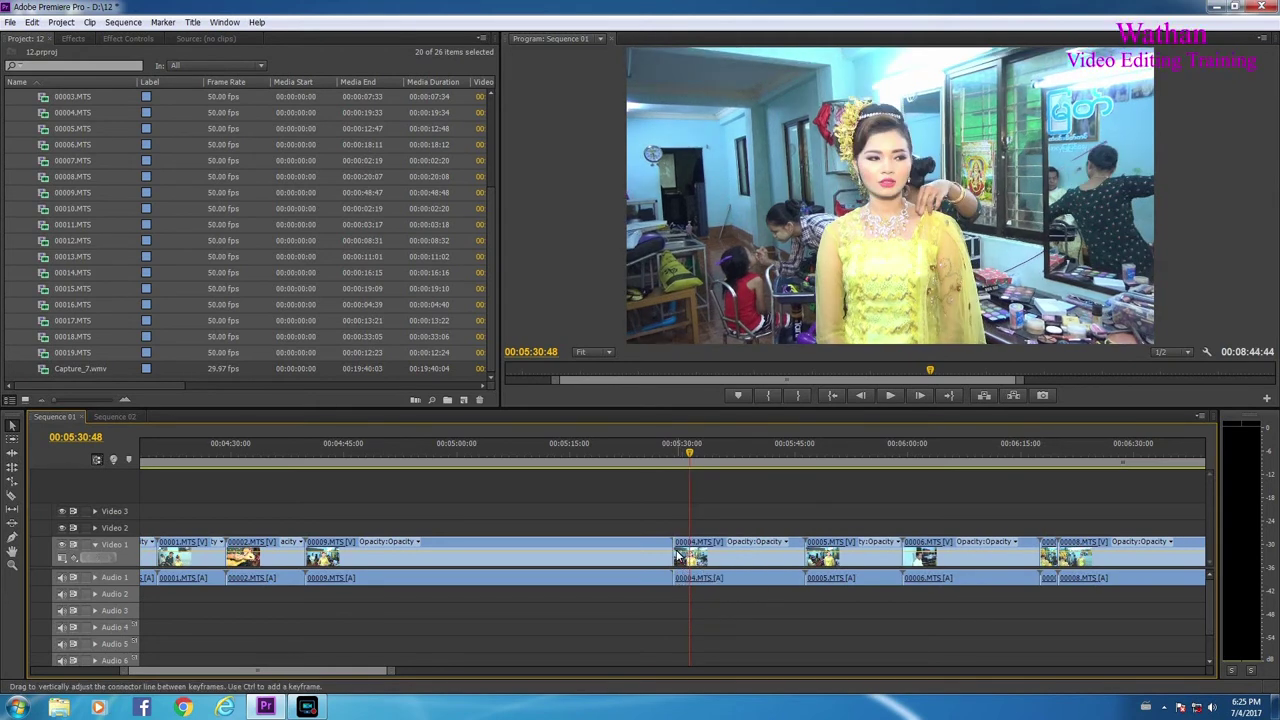
pyautogui.hotkey('ctrl', 'z')
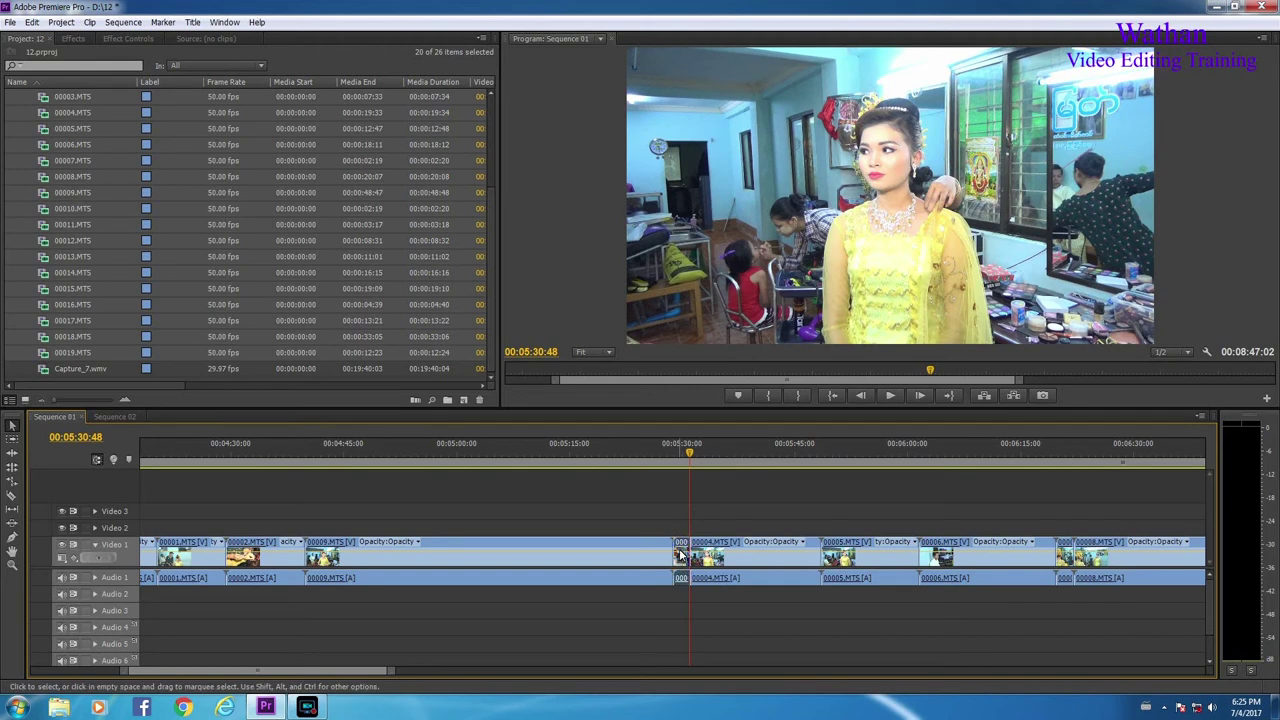
# Delete the short first piece of 00004.MTS and ripple delete the gap it leaves after 00009.MTS.
pyautogui.press('Delete')
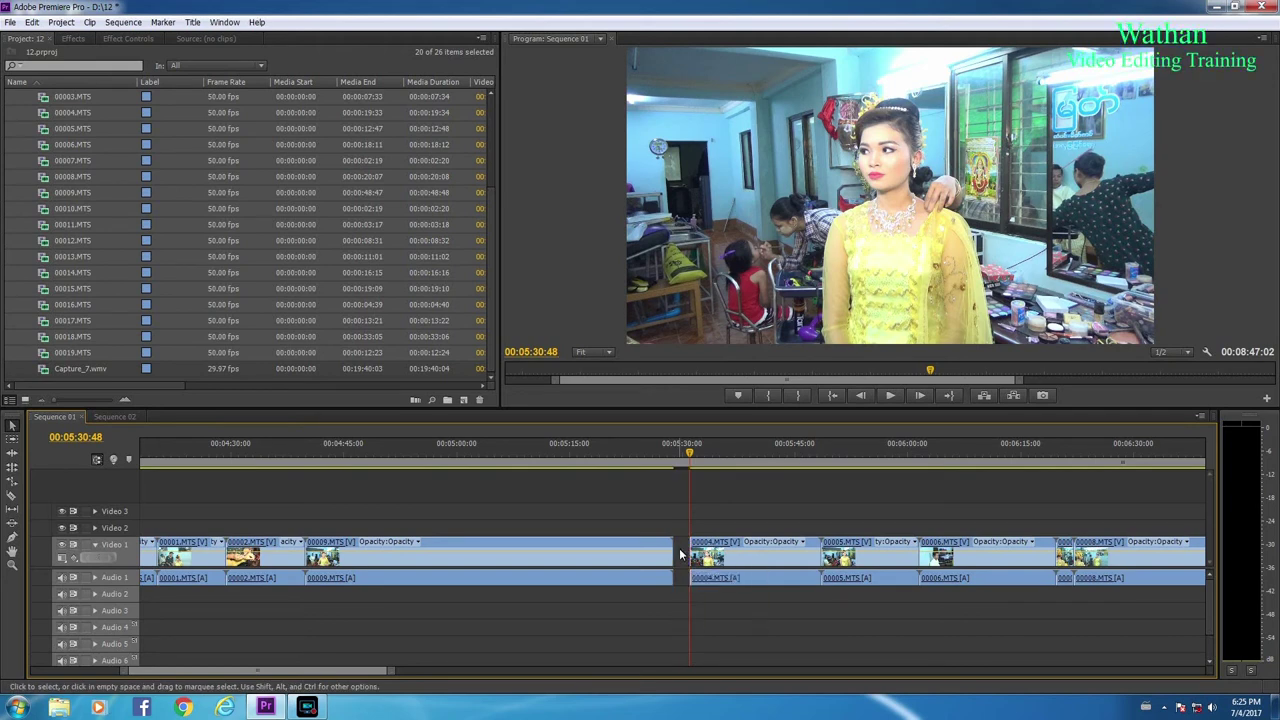
pyautogui.rightClick(680, 556)
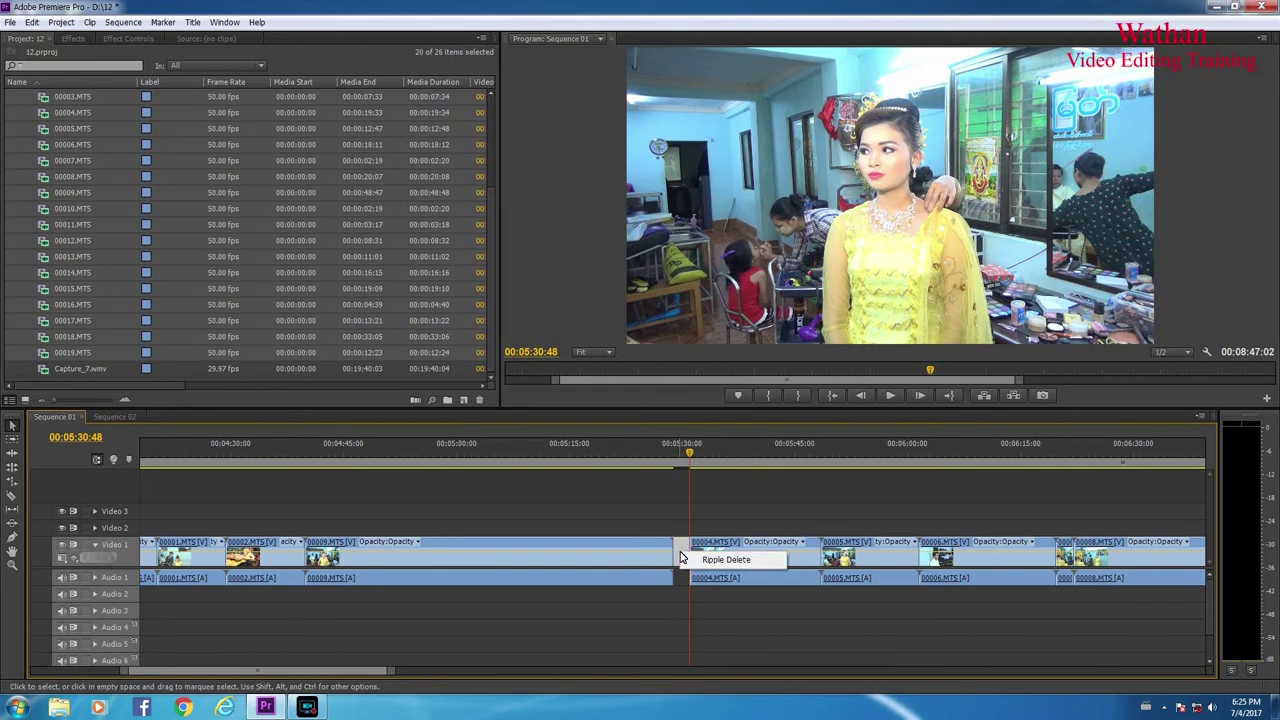
pyautogui.click(726, 560)
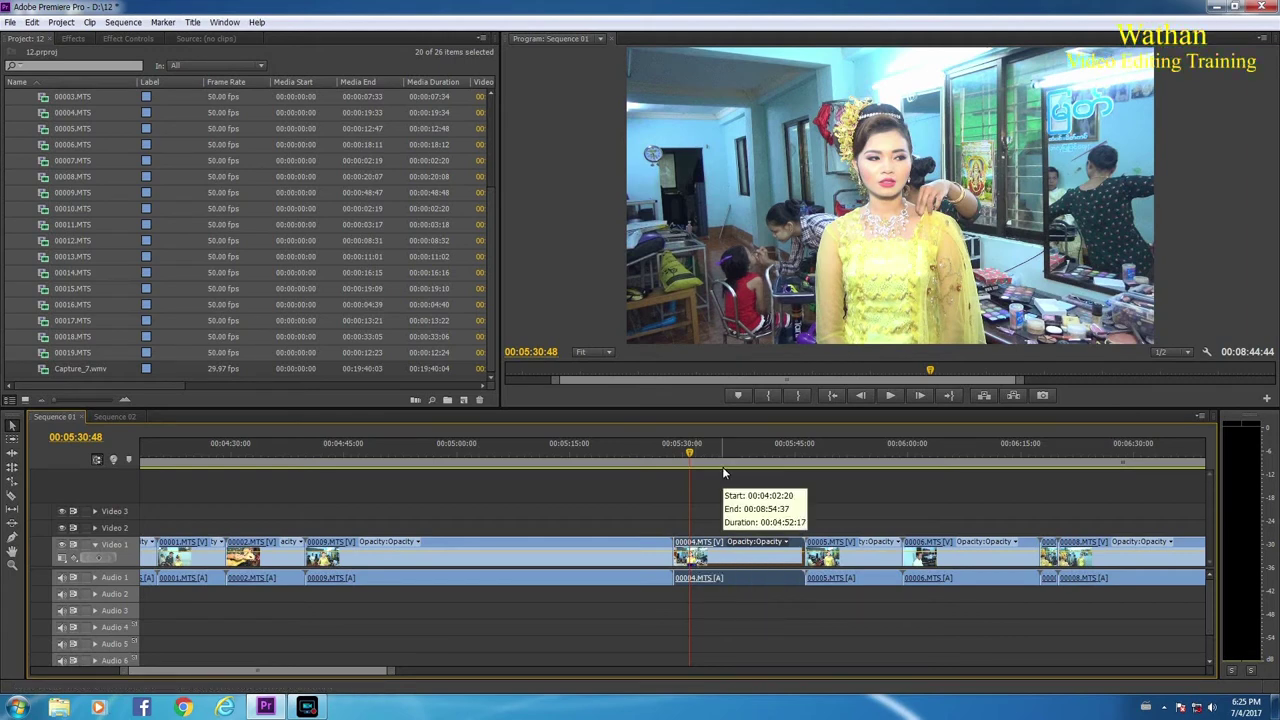
# Lower the opacity of the remaining 00004.MTS clip with its opacity line and render the work area.
pyautogui.moveTo(712, 549); pyautogui.dragTo(712, 560)
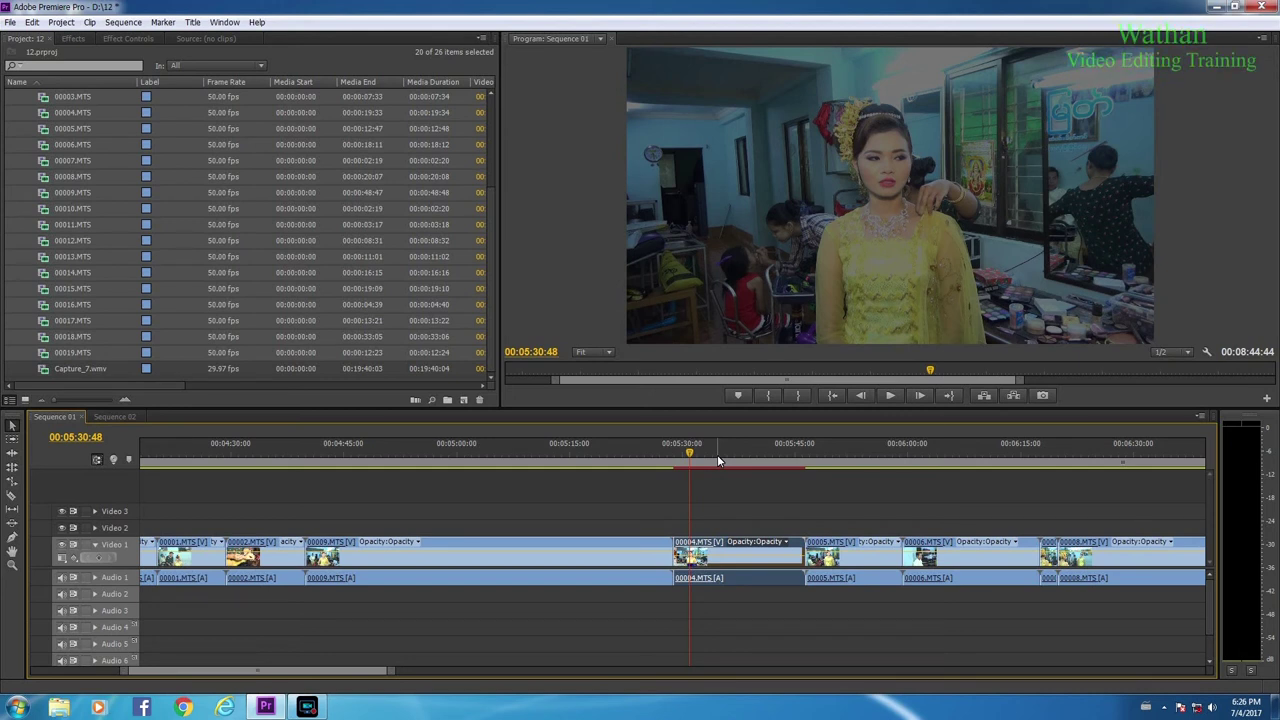
pyautogui.press('Return')
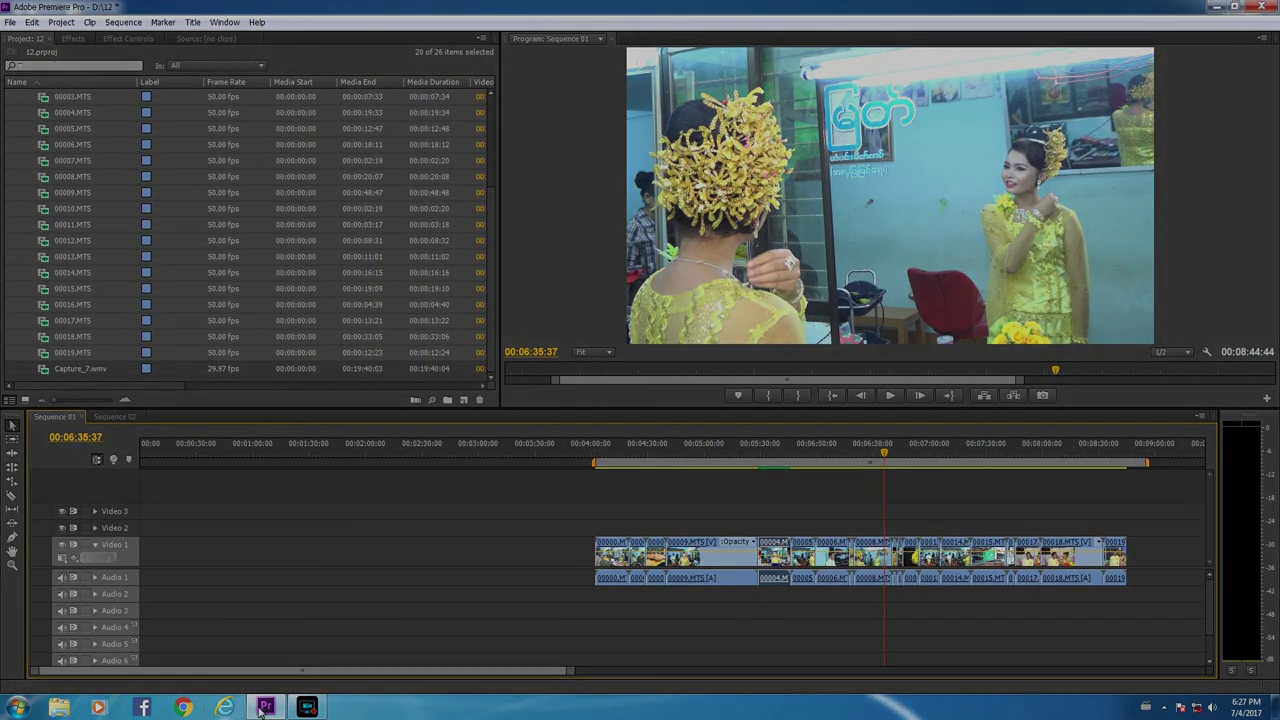
pyautogui.click(307, 708)
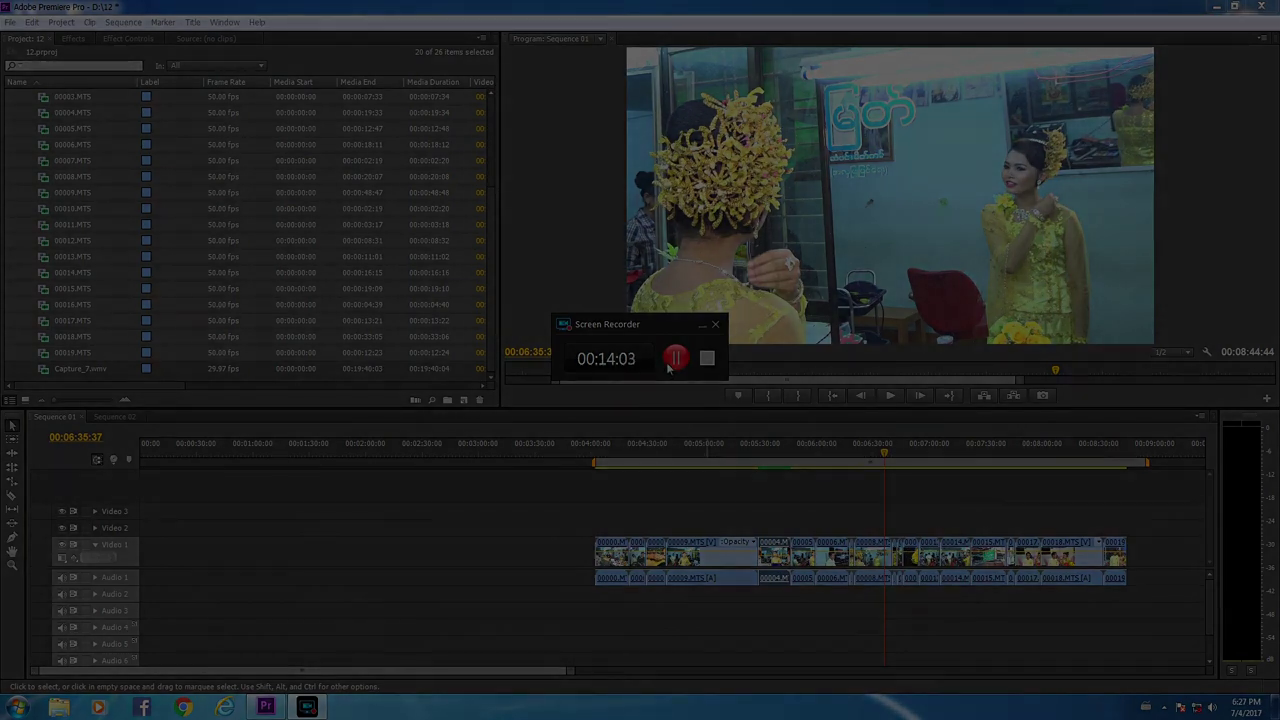